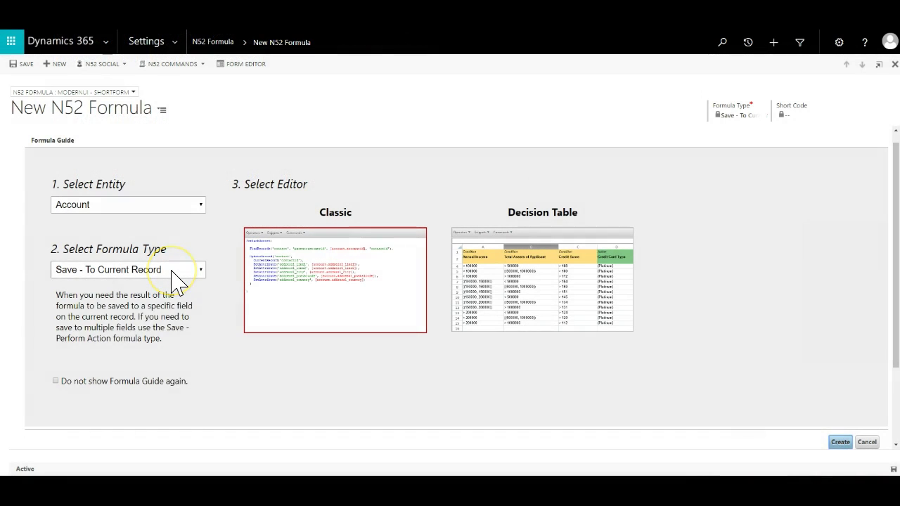
Create a ClientSide - Calculation formula for the Quote entity with the Classic editor.
{"action": "left_click", "coordinate": [172, 271]}
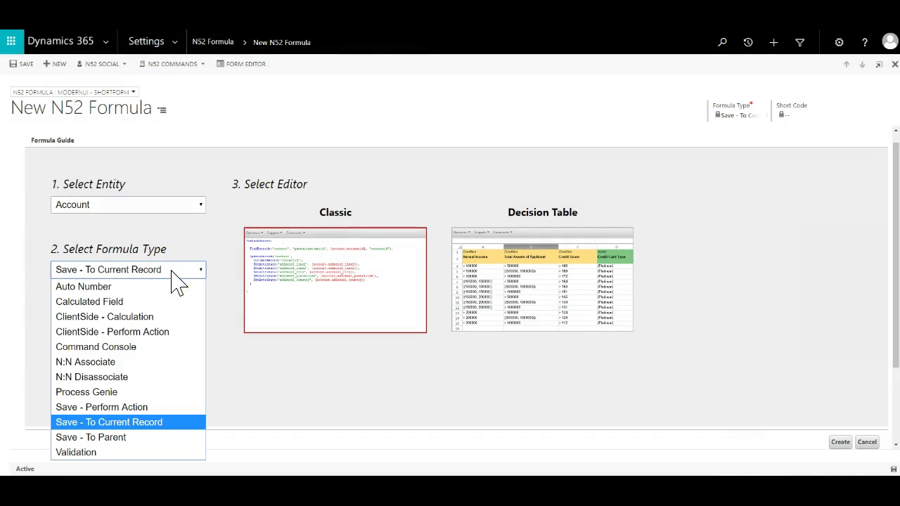
{"action": "left_click", "coordinate": [161, 316]}
{"action": "left_click", "coordinate": [167, 206]}
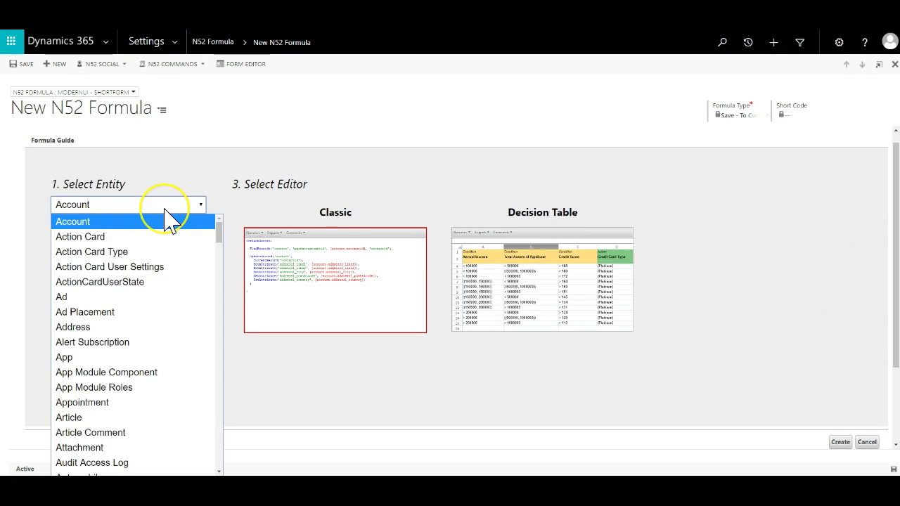
{"action": "type", "text": "quote"}
{"action": "key", "text": "Return"}
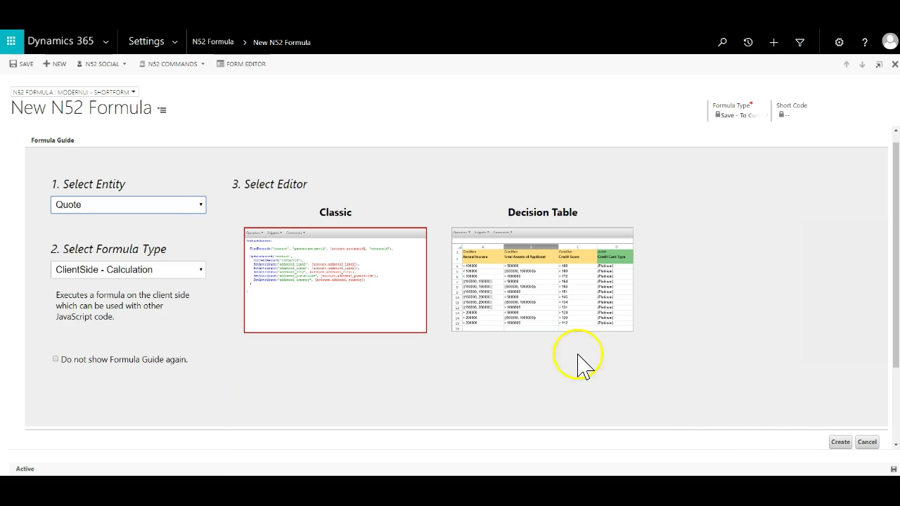
{"action": "left_click", "coordinate": [840, 443]}
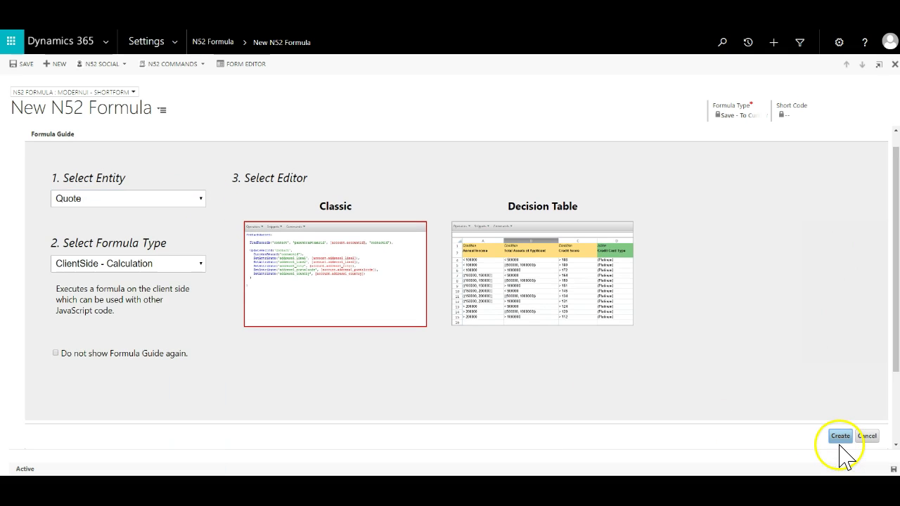
{"action": "left_click", "coordinate": [840, 437]}
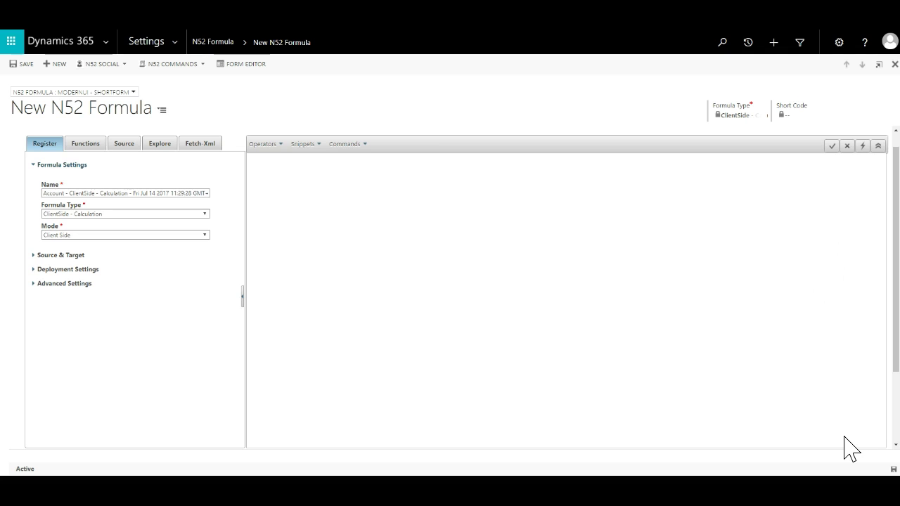
Search the formula functions for "clone" and open the settings of the Clone function.
{"action": "left_click", "coordinate": [90, 143]}
{"action": "left_click", "coordinate": [79, 163]}
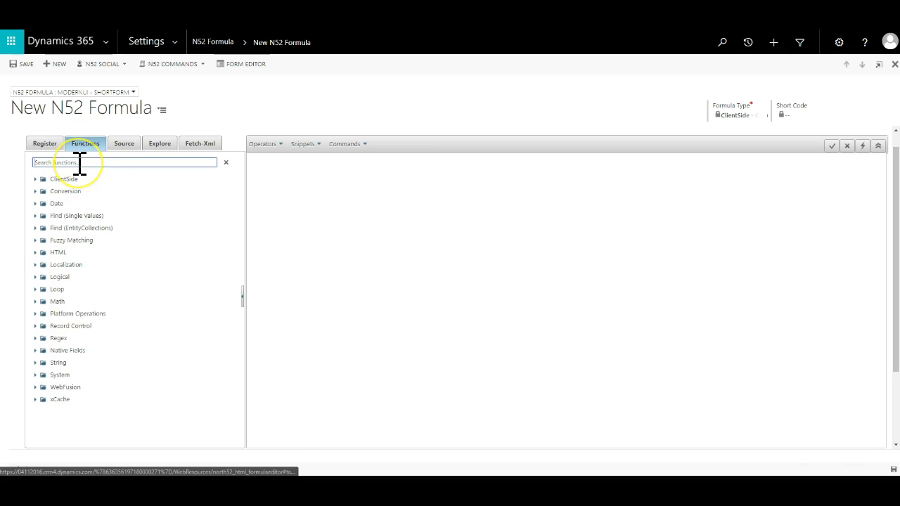
{"action": "type", "text": "clone"}
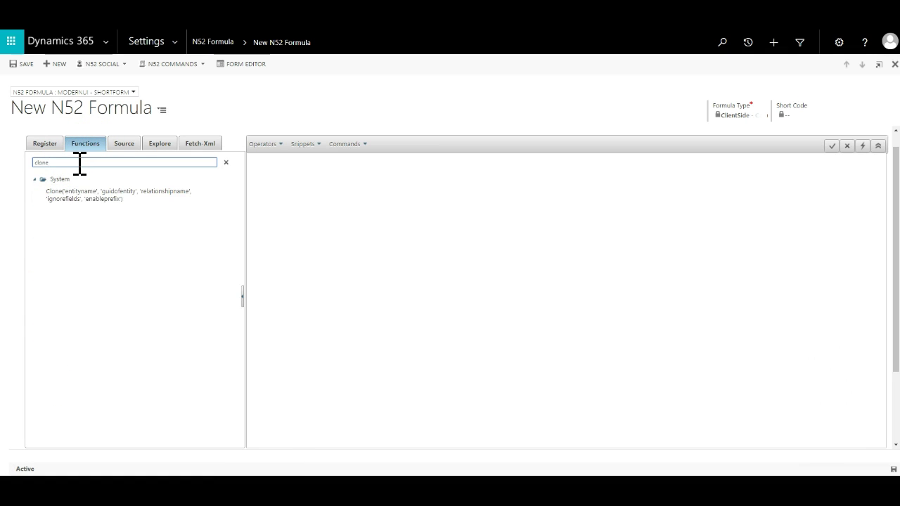
{"action": "left_click", "coordinate": [77, 197]}
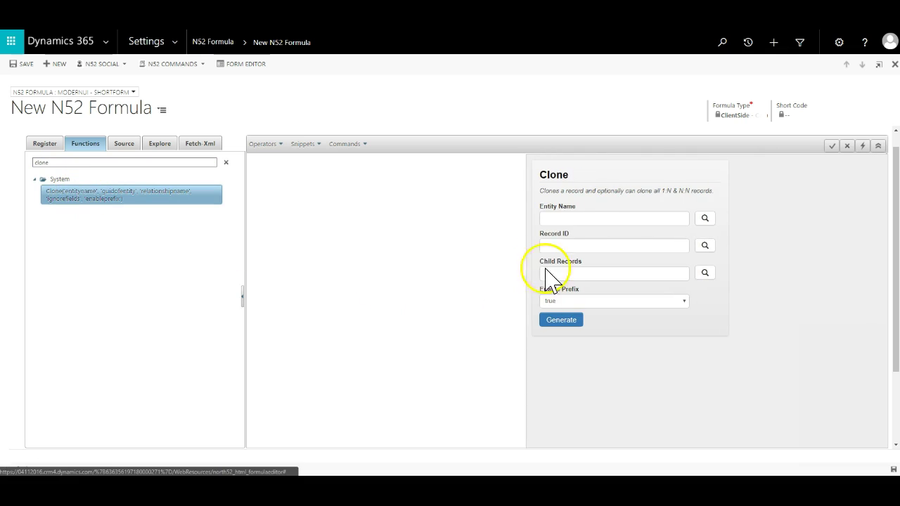
Set the Clone function's entity name to quote and its record ID to [quote.quoteid].
{"action": "left_click", "coordinate": [704, 218]}
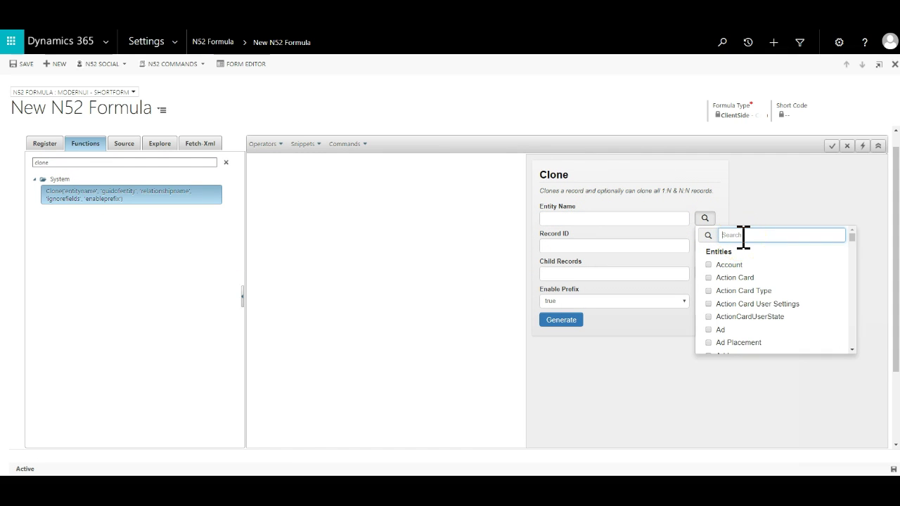
{"action": "type", "text": "quo"}
{"action": "left_click", "coordinate": [735, 263]}
{"action": "left_click", "coordinate": [630, 255]}
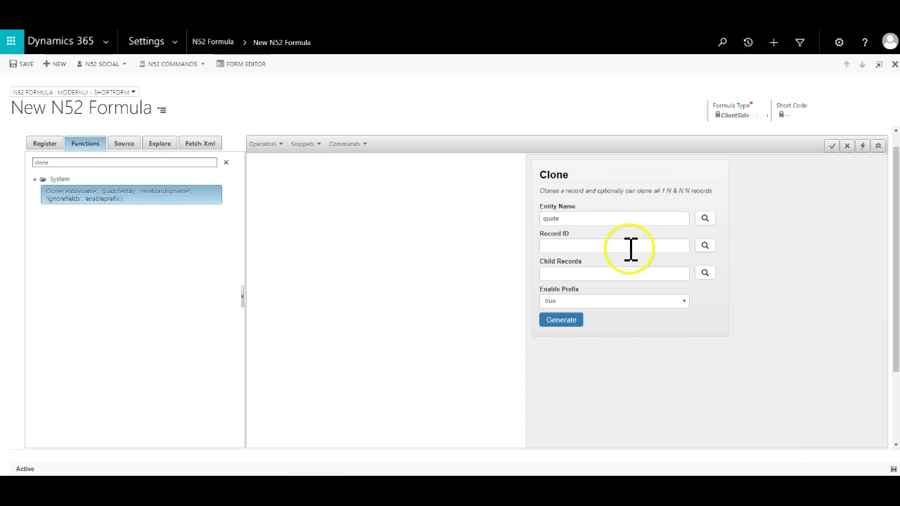
{"action": "left_click", "coordinate": [704, 245]}
{"action": "left_click", "coordinate": [753, 263]}
{"action": "type", "text": "quo"}
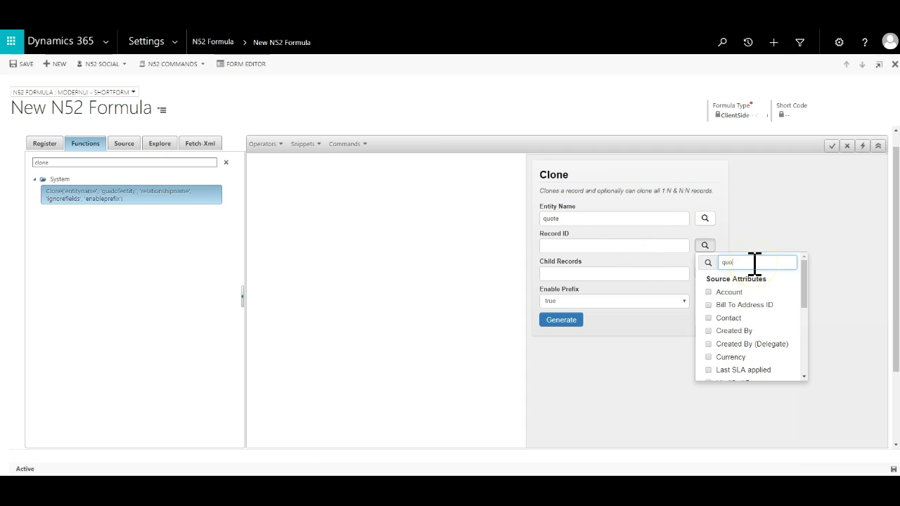
{"action": "left_click", "coordinate": [731, 278]}
{"action": "left_click", "coordinate": [630, 292]}
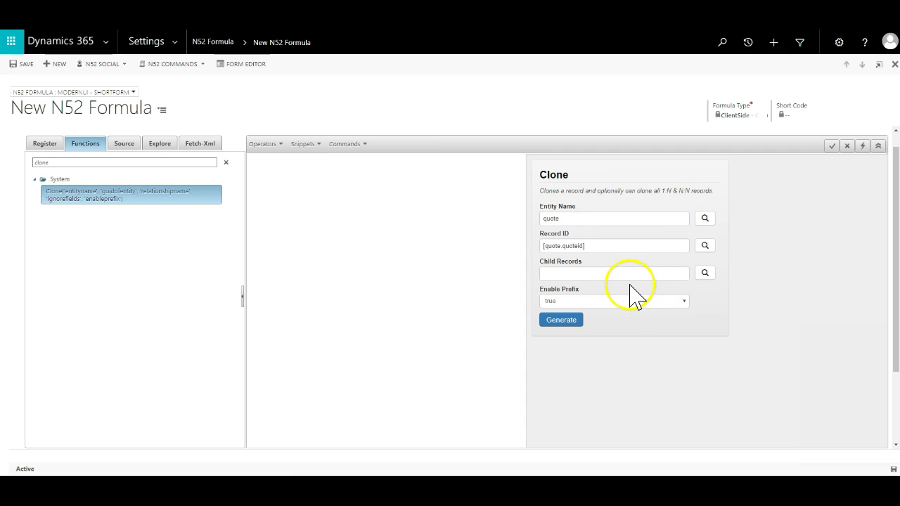
Choose quote_details as the Clone function's child records and generate the expression with the prefix enabled.
{"action": "left_click", "coordinate": [704, 273]}
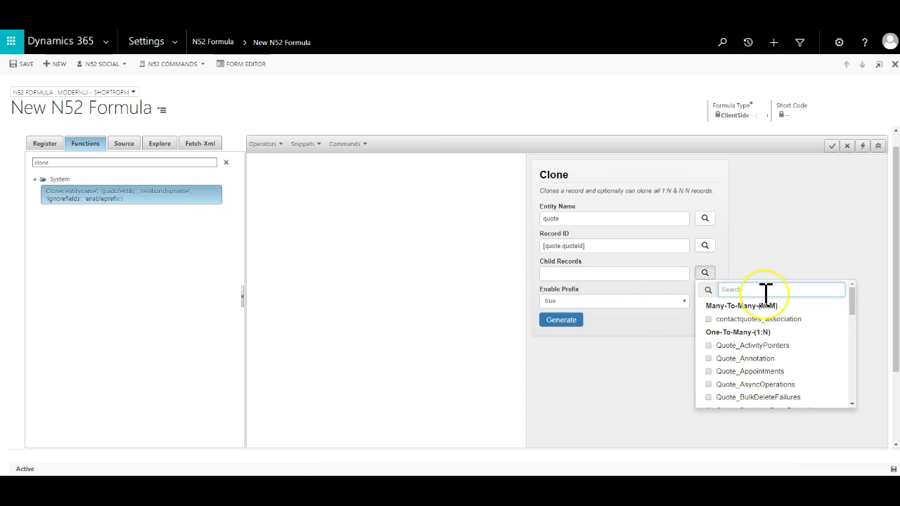
{"action": "type", "text": "det"}
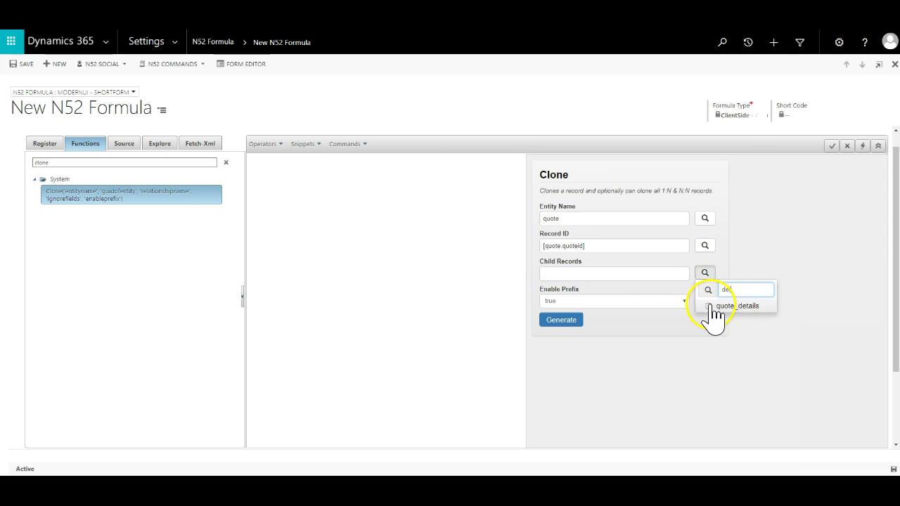
{"action": "left_click", "coordinate": [711, 308]}
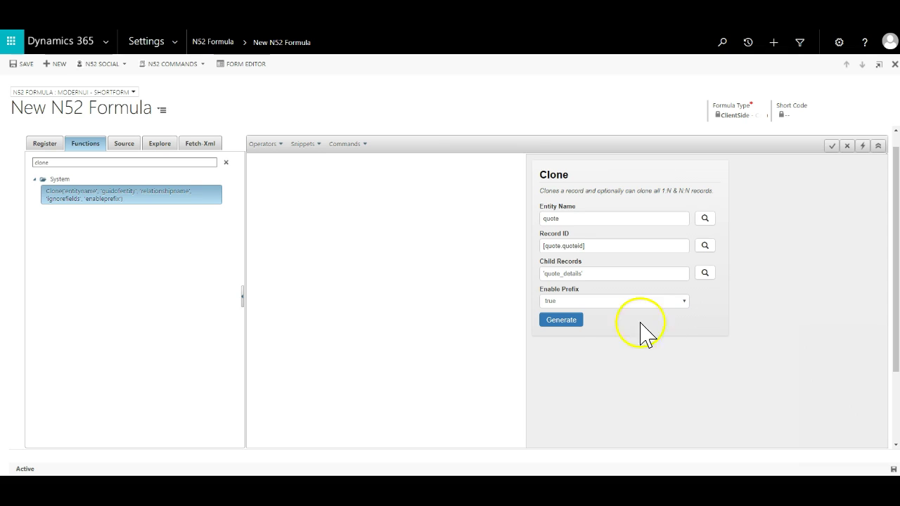
{"action": "left_click", "coordinate": [569, 324]}
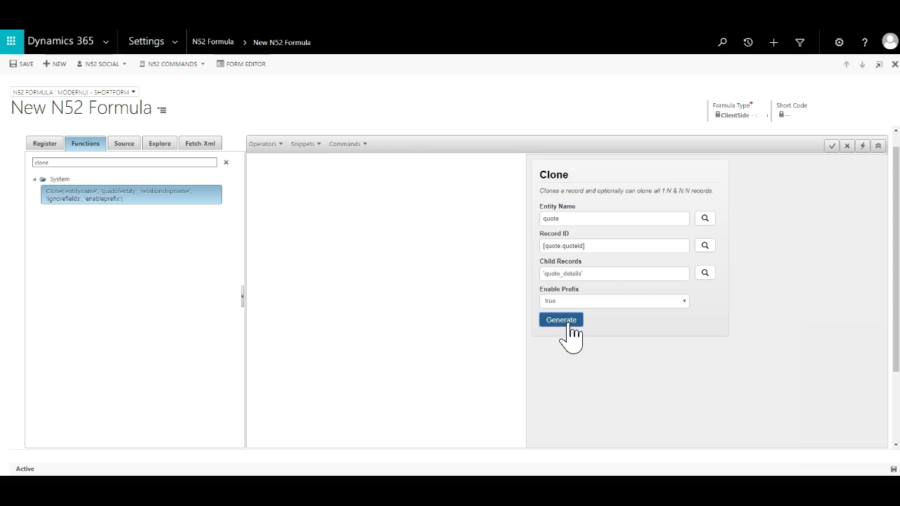
{"action": "left_click", "coordinate": [568, 325]}
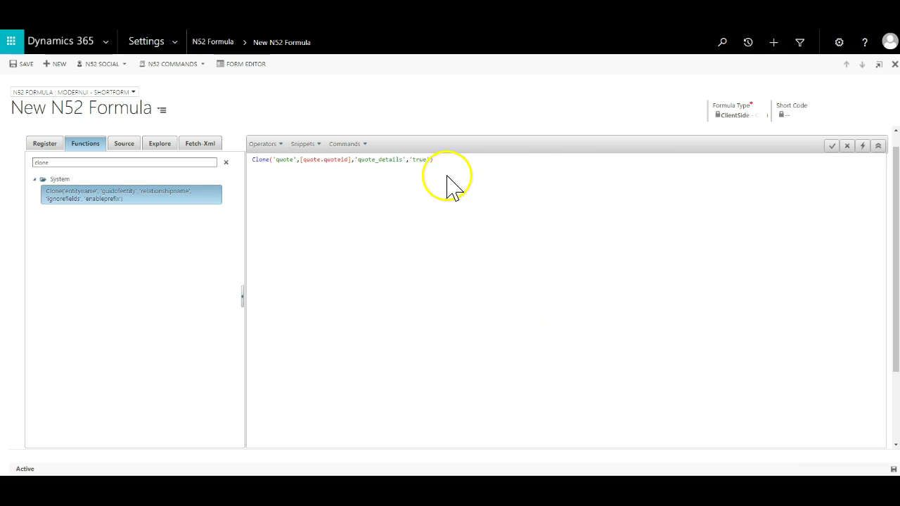
Copy the whole generated Clone expression and remove it from the formula editor.
{"action": "left_click_drag", "start_coordinate": [446, 163], "coordinate": [237, 168]}
{"action": "key", "text": "ctrl+c"}
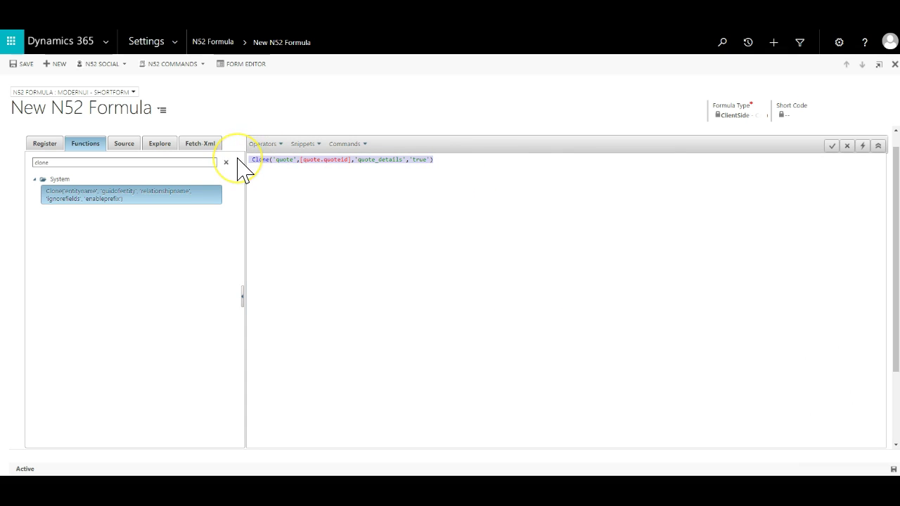
{"action": "key", "text": "Delete"}
Search the formula functions for "open" and open the settings of the OpenEntityForm function.
{"action": "left_click", "coordinate": [225, 163]}
{"action": "left_click", "coordinate": [130, 163]}
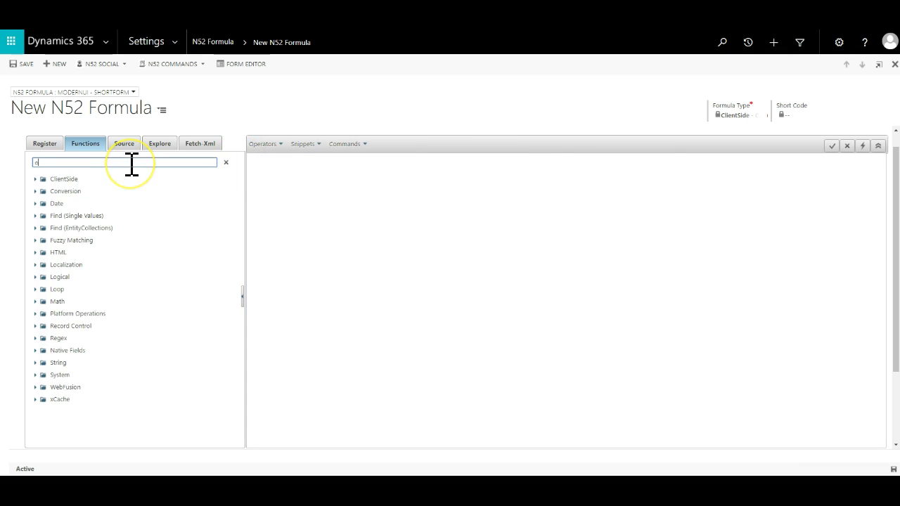
{"action": "type", "text": "open"}
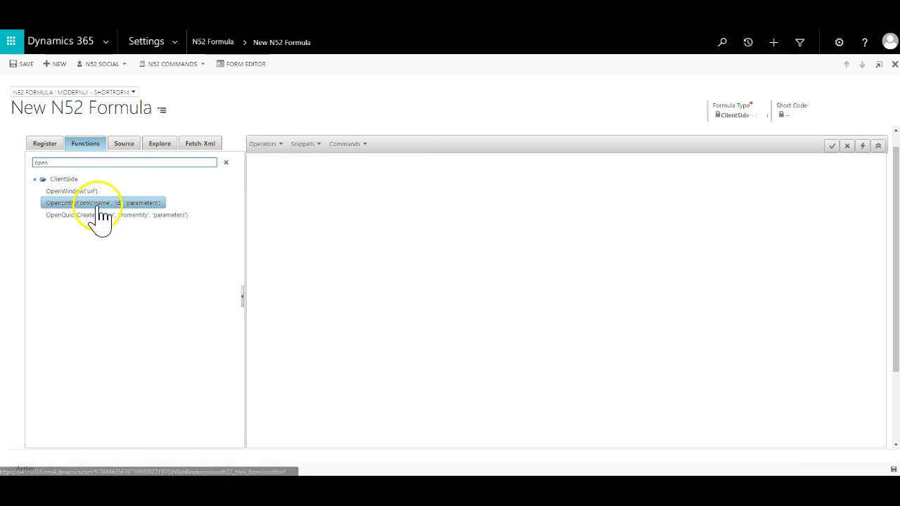
{"action": "left_click", "coordinate": [102, 204]}
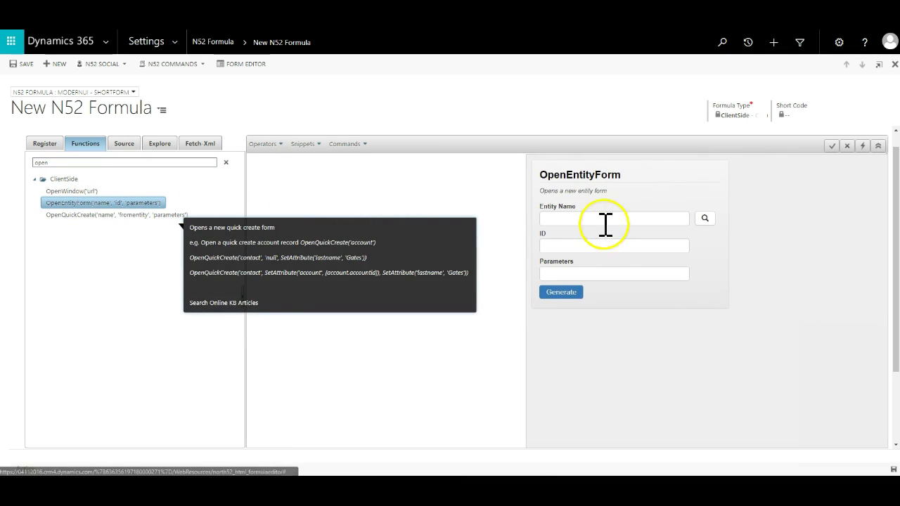
Set OpenEntityForm's entity name to quote, paste the copied Clone expression as its ID, and generate the formula.
{"action": "left_click", "coordinate": [601, 217]}
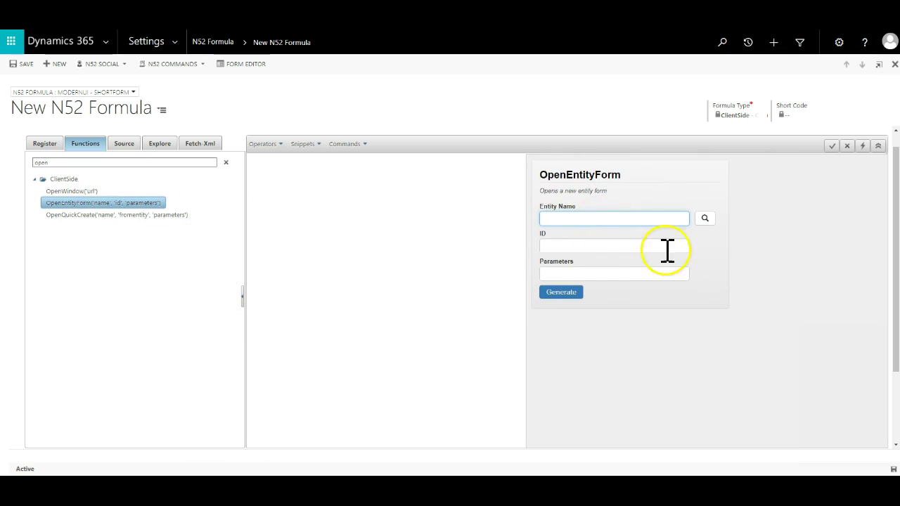
{"action": "left_click", "coordinate": [704, 219]}
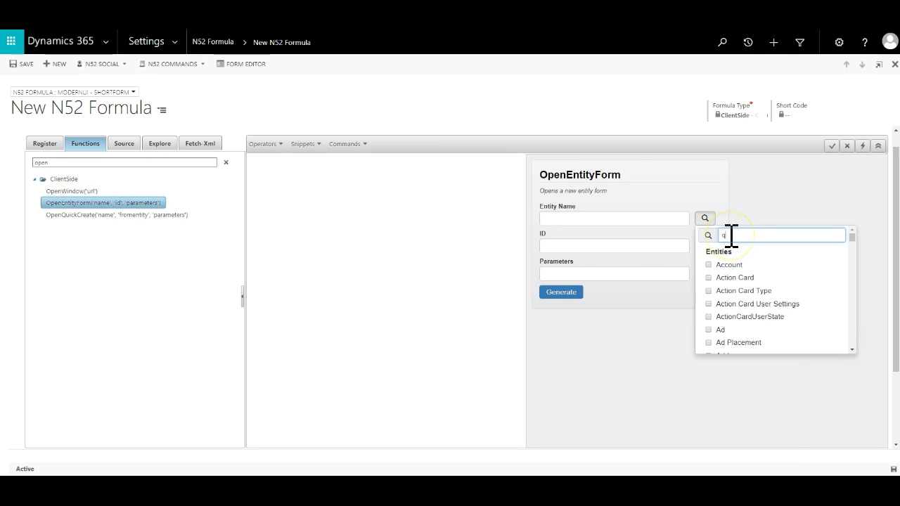
{"action": "type", "text": "quo"}
{"action": "left_click", "coordinate": [727, 265]}
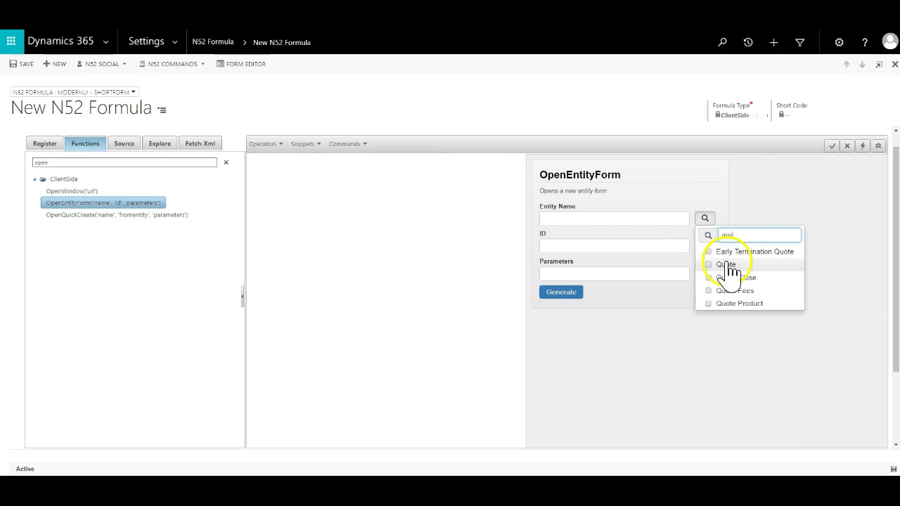
{"action": "left_click", "coordinate": [605, 246]}
{"action": "key", "text": "ctrl+v"}
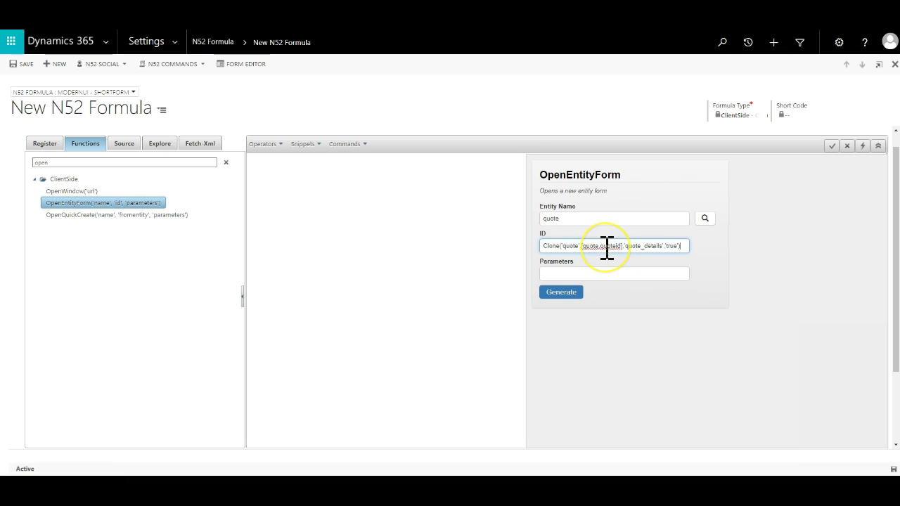
{"action": "left_click", "coordinate": [562, 292]}
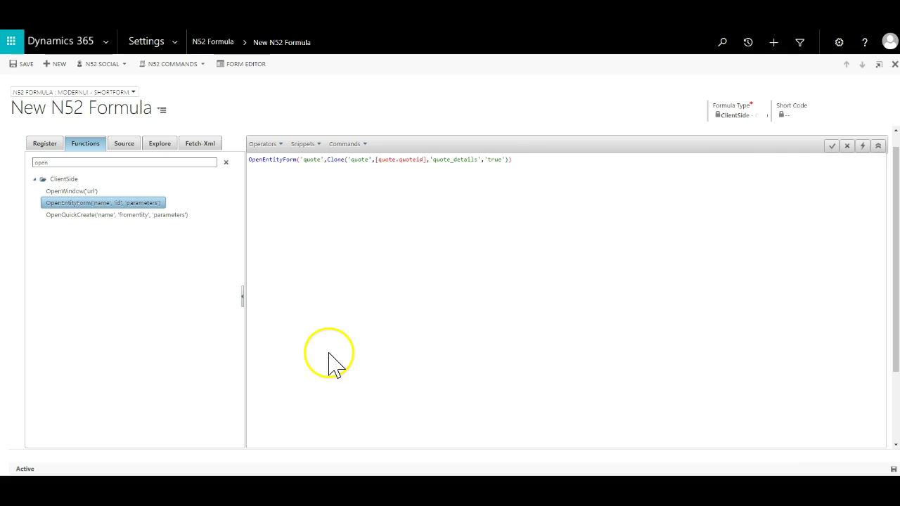
{"action": "left_click_drag", "start_coordinate": [327, 160], "coordinate": [495, 161]}
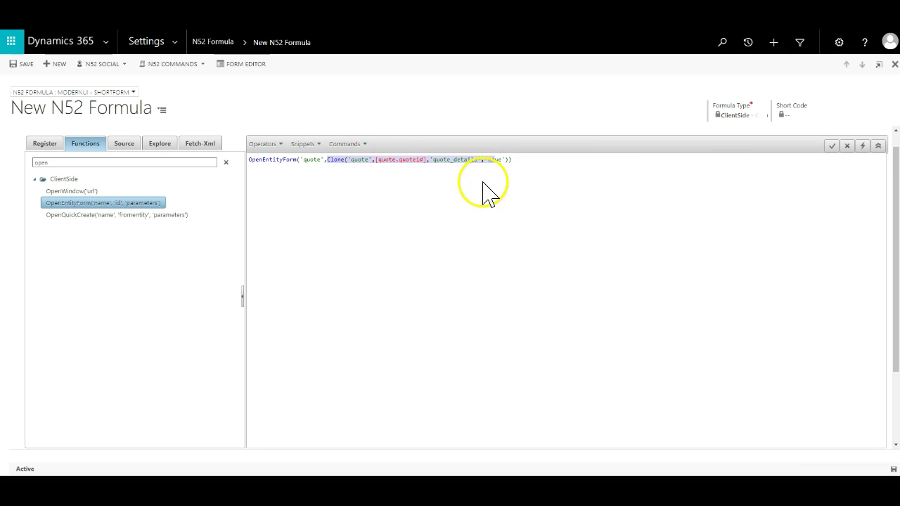
{"action": "left_click", "coordinate": [485, 190]}
{"action": "left_click_drag", "start_coordinate": [250, 160], "coordinate": [327, 161]}
{"action": "left_click", "coordinate": [338, 190]}
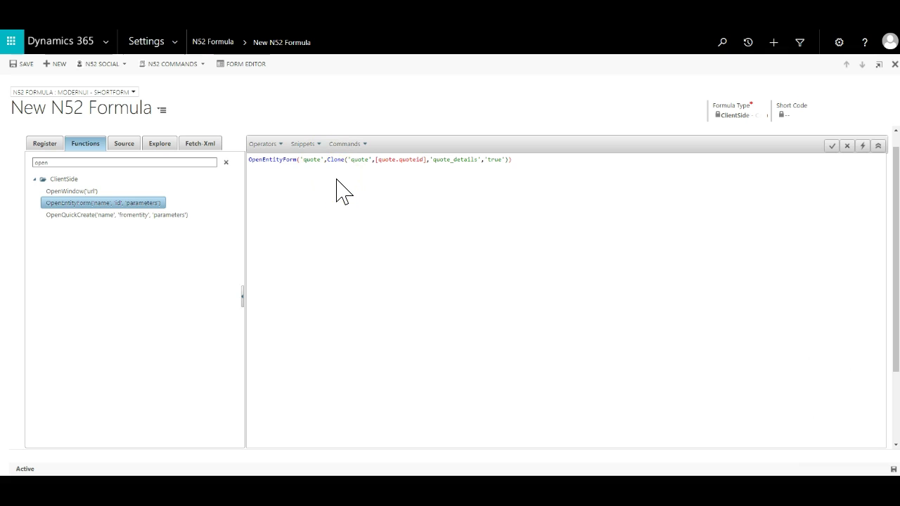
Save the new formula and select its short code.
{"action": "left_click", "coordinate": [893, 468]}
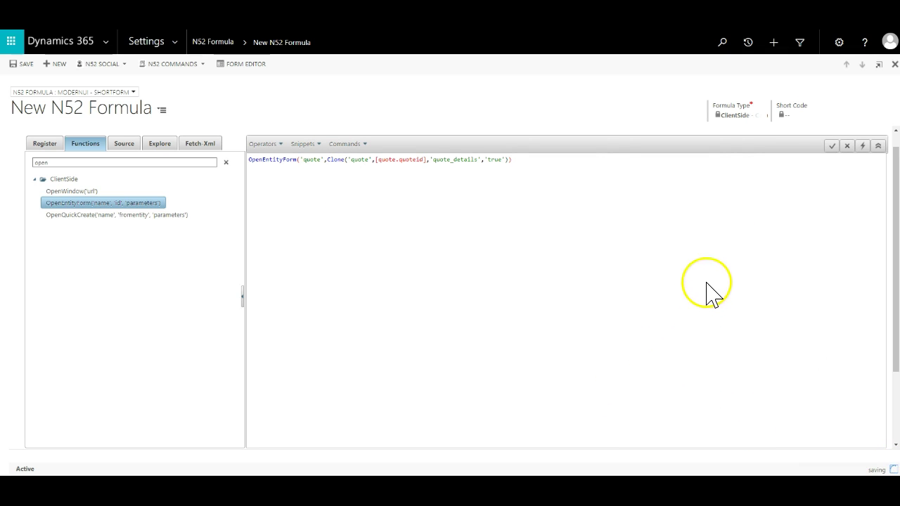
{"action": "left_click", "coordinate": [787, 116]}
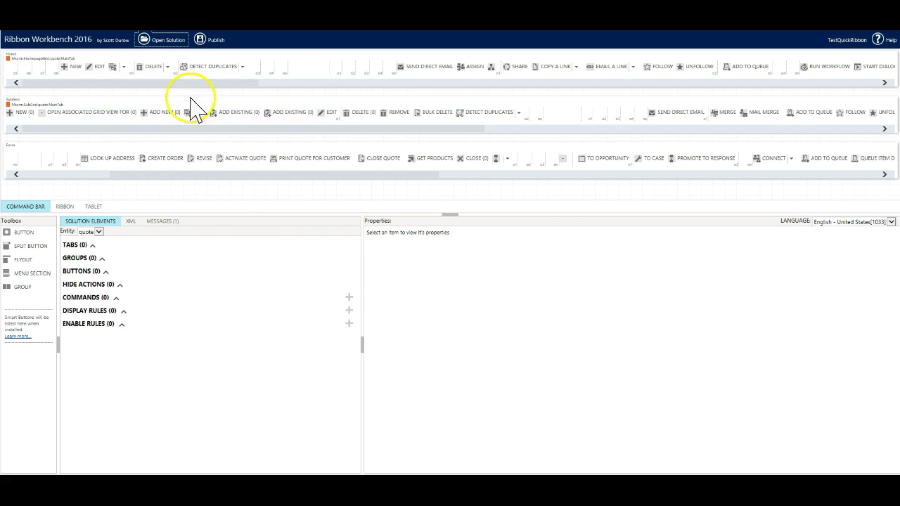
In Ribbon Workbench, search the available solutions for "quick ribbon" and close the solution list without loading one.
{"action": "left_click", "coordinate": [169, 42]}
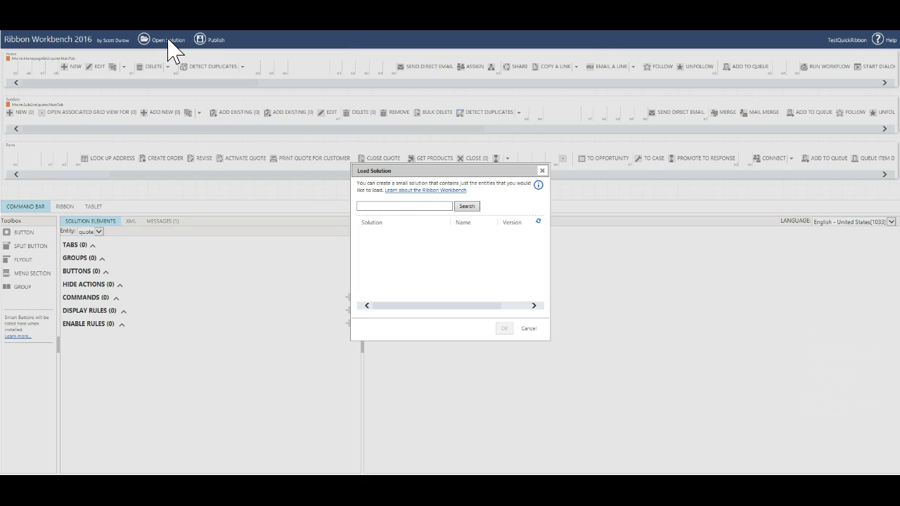
{"action": "left_click", "coordinate": [387, 206]}
{"action": "type", "text": "quick ribbon"}
{"action": "key", "text": "Return"}
{"action": "left_click", "coordinate": [415, 222]}
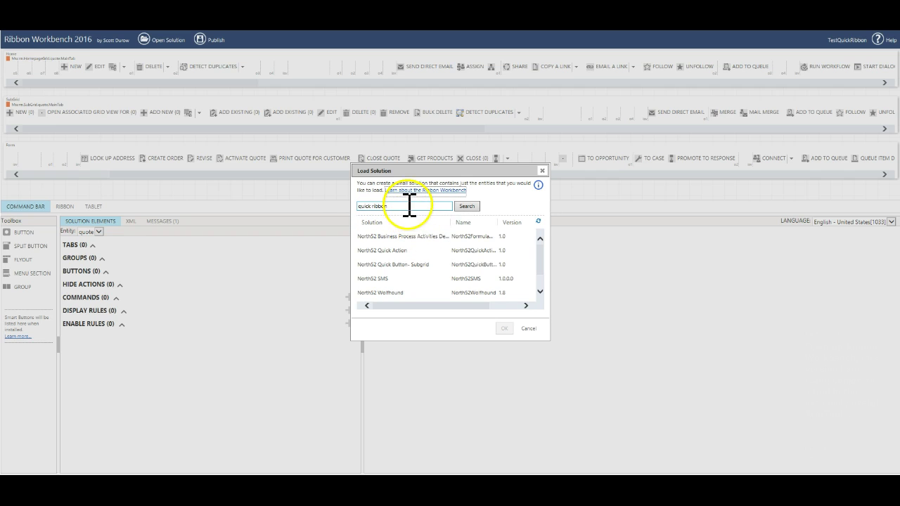
{"action": "left_click", "coordinate": [467, 206]}
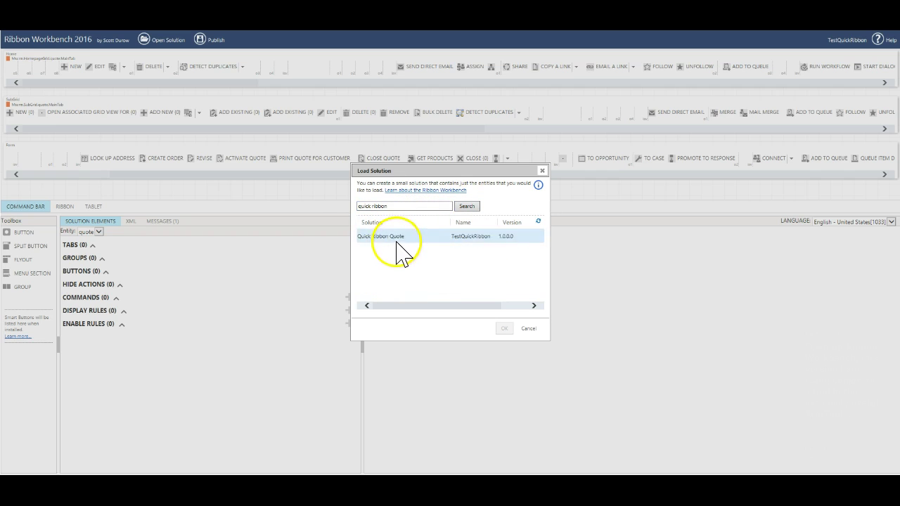
{"action": "left_click", "coordinate": [543, 171]}
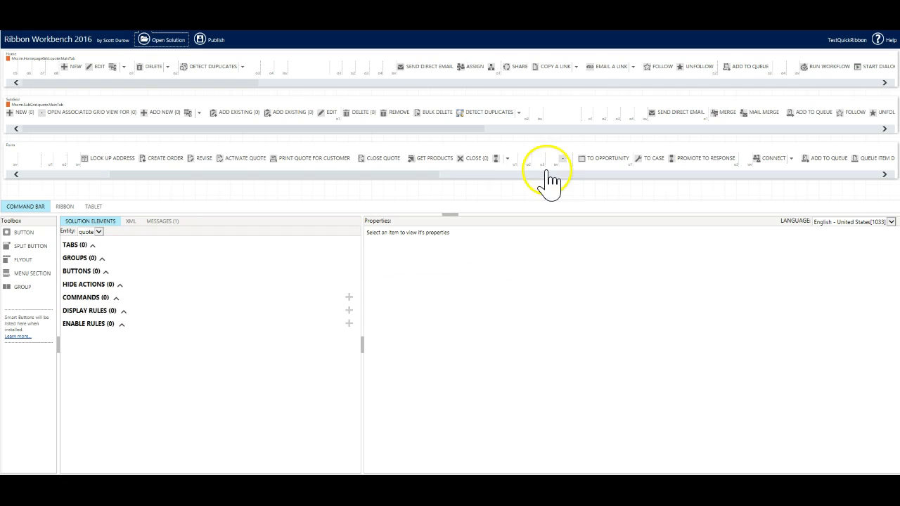
Add a command to the quote entity with the ID new.quote.N52.CloneCommand.
{"action": "left_click", "coordinate": [349, 297]}
{"action": "left_click", "coordinate": [495, 237]}
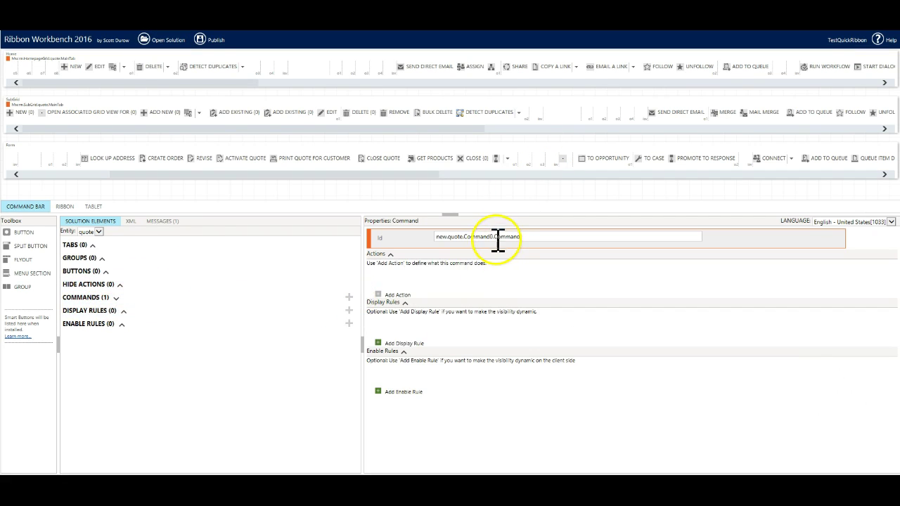
{"action": "left_click_drag", "start_coordinate": [467, 236], "coordinate": [582, 257]}
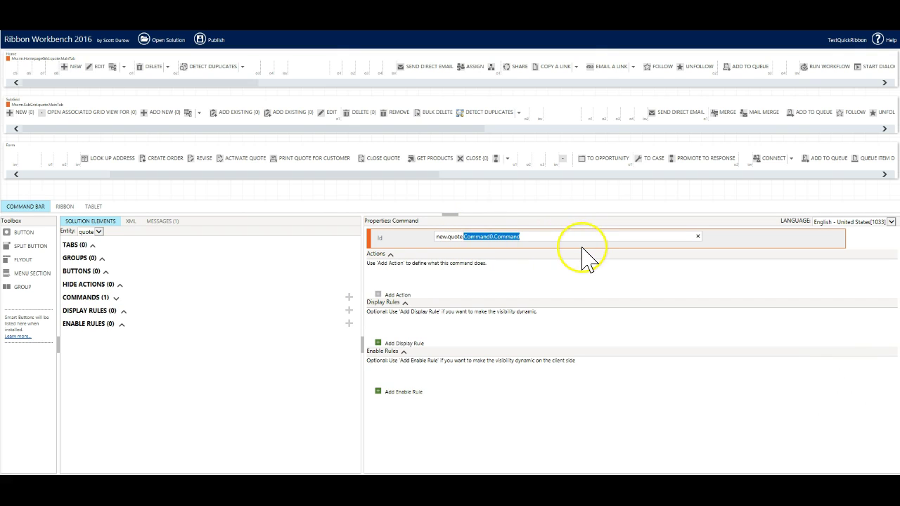
{"action": "type", "text": "N52.C"}
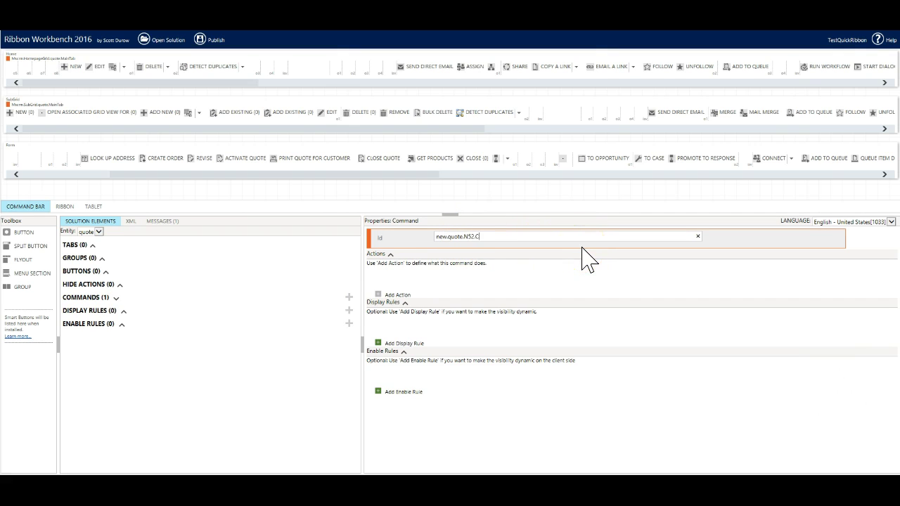
{"action": "type", "text": "loneCommand"}
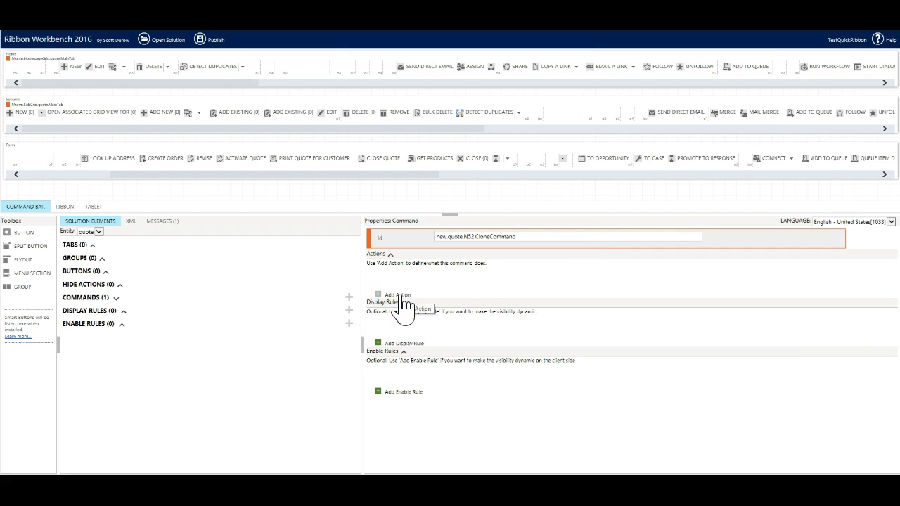
Add a JavaScript action to the command using the library north52_/javascript/n52.clientside and the function name isNaN.
{"action": "left_click", "coordinate": [401, 295]}
{"action": "left_click", "coordinate": [424, 303]}
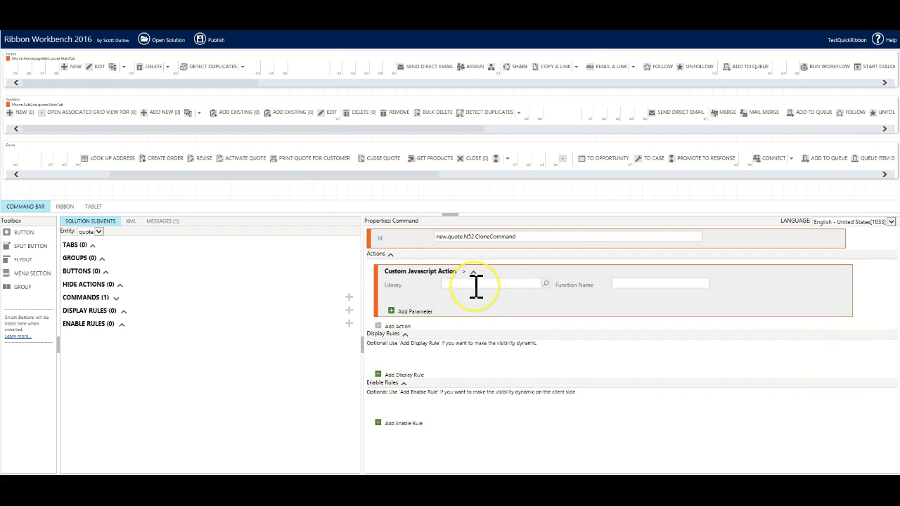
{"action": "left_click", "coordinate": [466, 285]}
{"action": "type", "text": "north52_/javascript/n52."}
{"action": "key", "text": "ctrl+a"}
{"action": "key", "text": "End"}
{"action": "type", "text": "."}
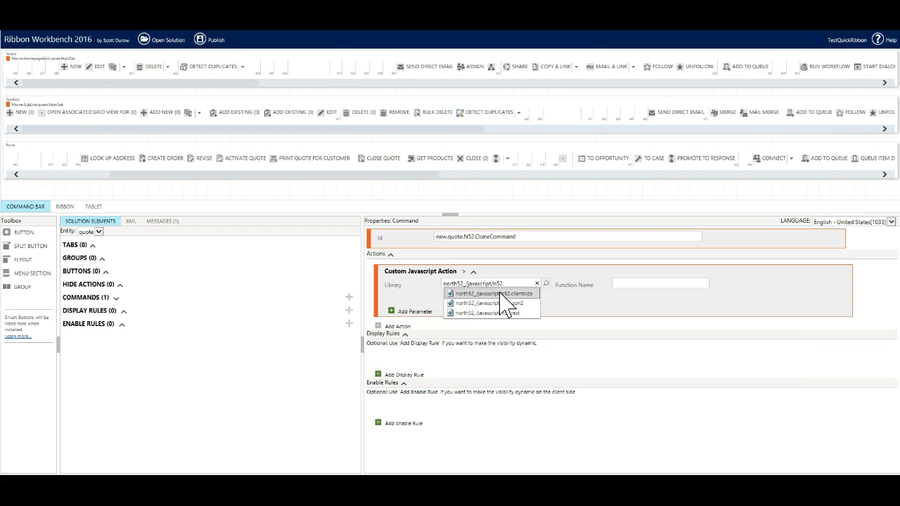
{"action": "left_click", "coordinate": [500, 294]}
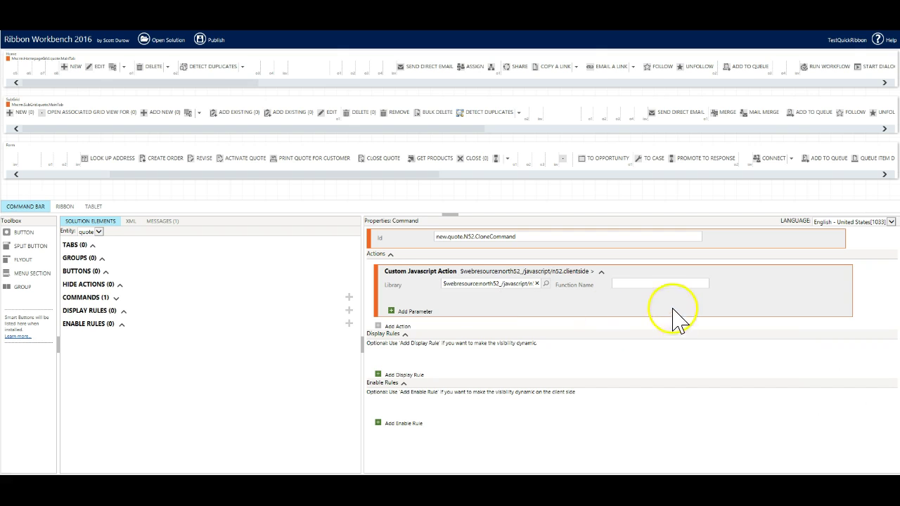
{"action": "left_click", "coordinate": [652, 284]}
{"action": "type", "text": "isNaN"}
Add a second JavaScript action using the library north52_/javascript/n52.json2 and the function name isNan.
{"action": "left_click", "coordinate": [397, 326]}
{"action": "left_click", "coordinate": [422, 345]}
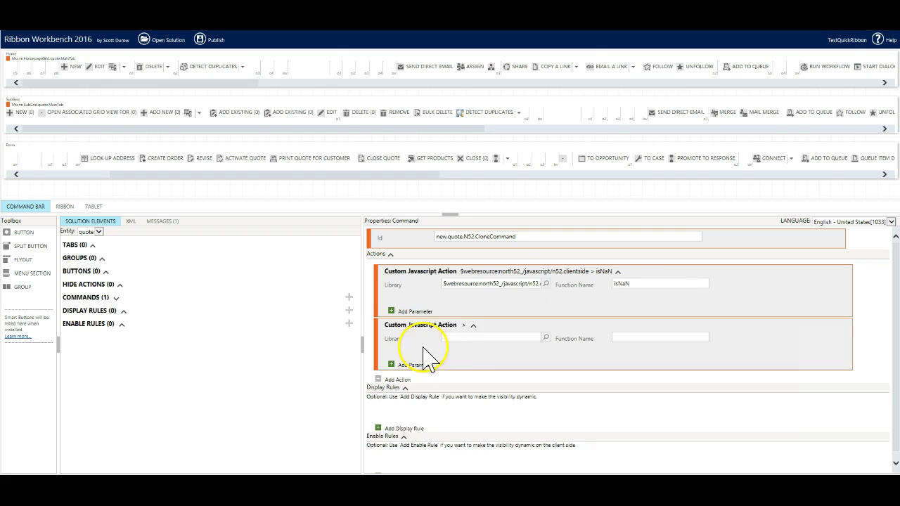
{"action": "left_click", "coordinate": [469, 342]}
{"action": "type", "text": "north52_/javascript/n52"}
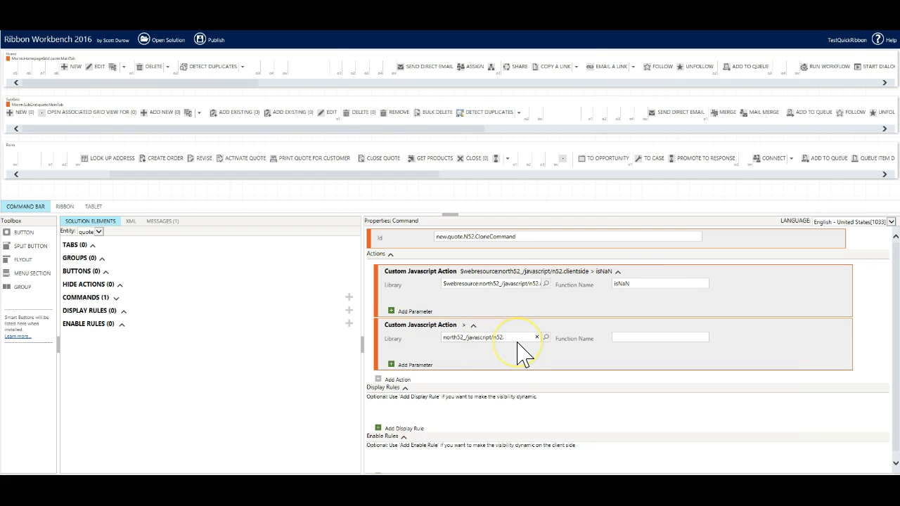
{"action": "left_click", "coordinate": [516, 356]}
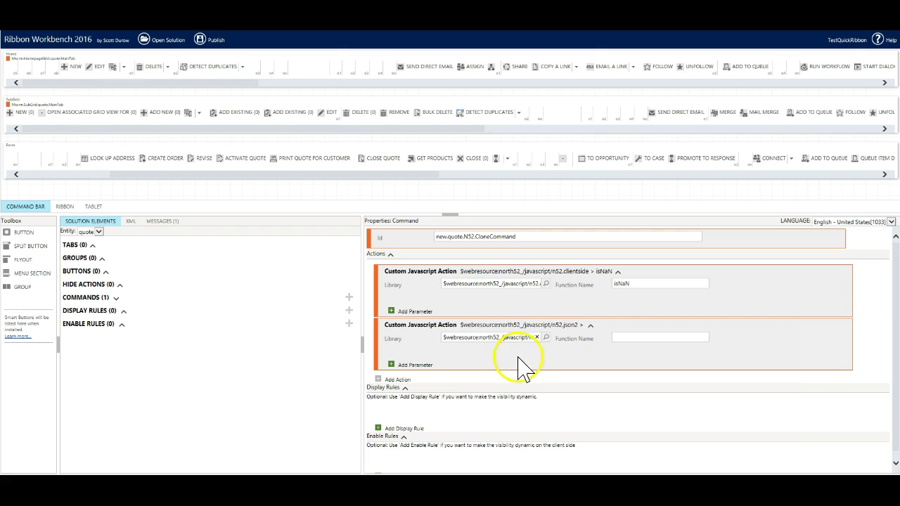
{"action": "left_click", "coordinate": [630, 338]}
{"action": "type", "text": "isNan"}
{"action": "left_click", "coordinate": [495, 361]}
Add a third JavaScript action using the library north52_/javascript/n52.rest and the function name isNaN.
{"action": "left_click", "coordinate": [394, 380]}
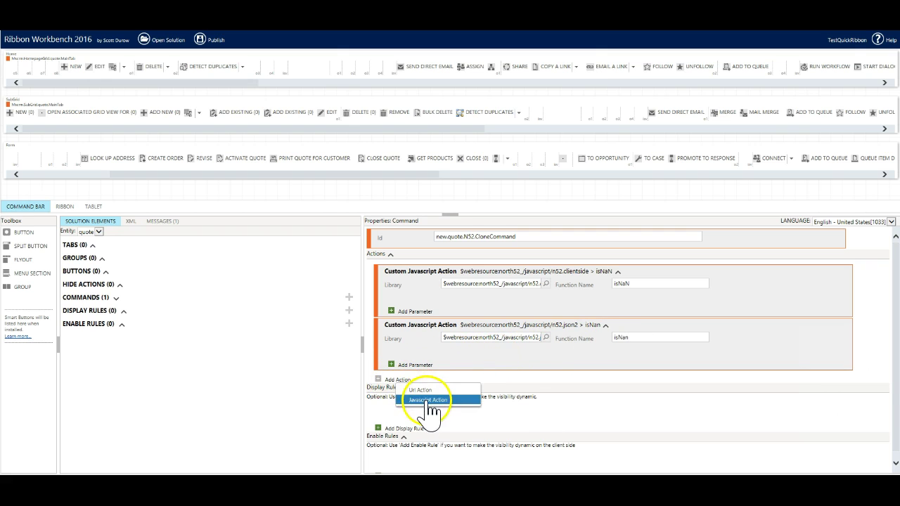
{"action": "left_click", "coordinate": [425, 399]}
{"action": "left_click", "coordinate": [486, 391]}
{"action": "type", "text": "north52_/javascript/n52."}
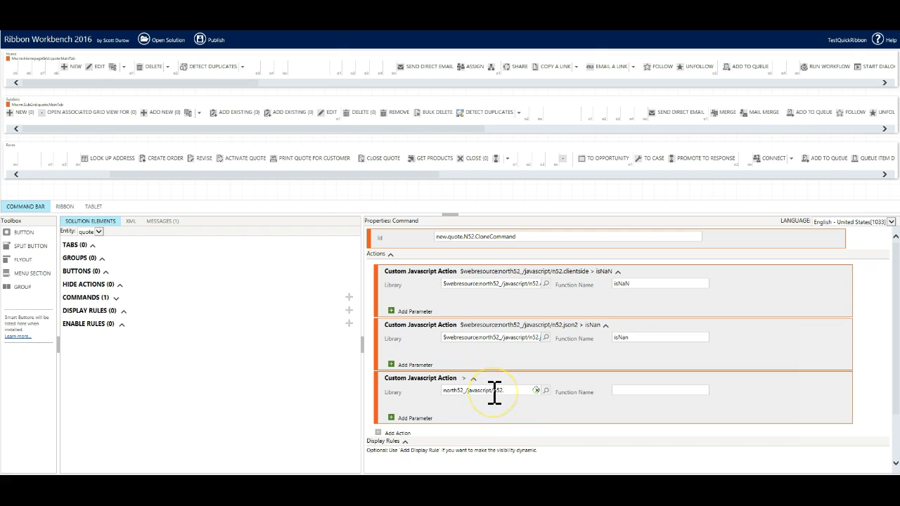
{"action": "left_click", "coordinate": [518, 425]}
{"action": "left_click", "coordinate": [632, 390]}
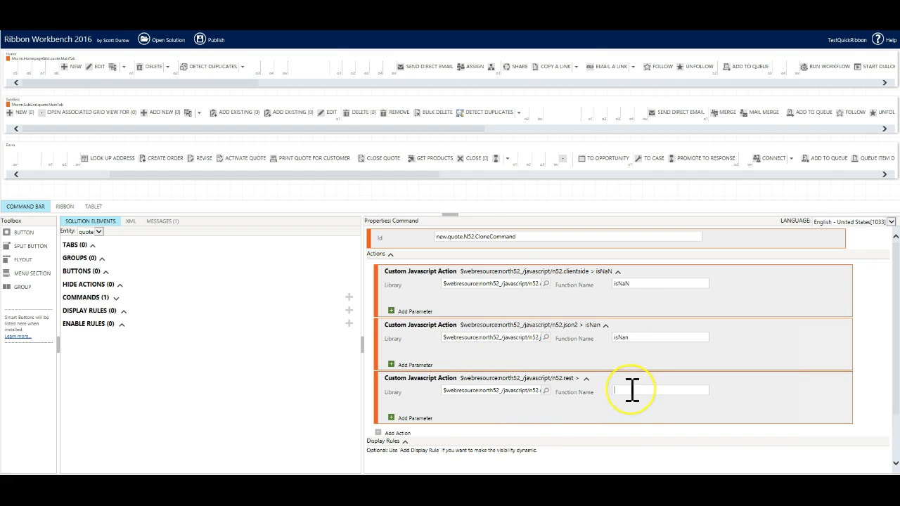
{"action": "type", "text": "isNanN"}
Correct the function name of the n52.json2 action to isNaN.
{"action": "left_click", "coordinate": [642, 340]}
{"action": "key", "text": "BackSpace"}
{"action": "type", "text": "N"}
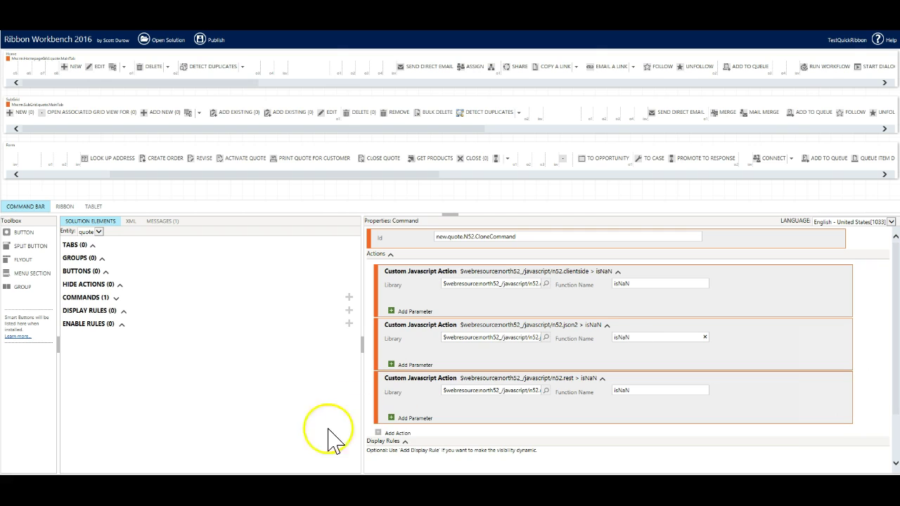
Add a fourth JavaScript action using the library north52_quick_ribbon.js and the function N52QuickRibbon.ExecuteFormulaOnForm.
{"action": "left_click", "coordinate": [379, 432]}
{"action": "left_click", "coordinate": [425, 451]}
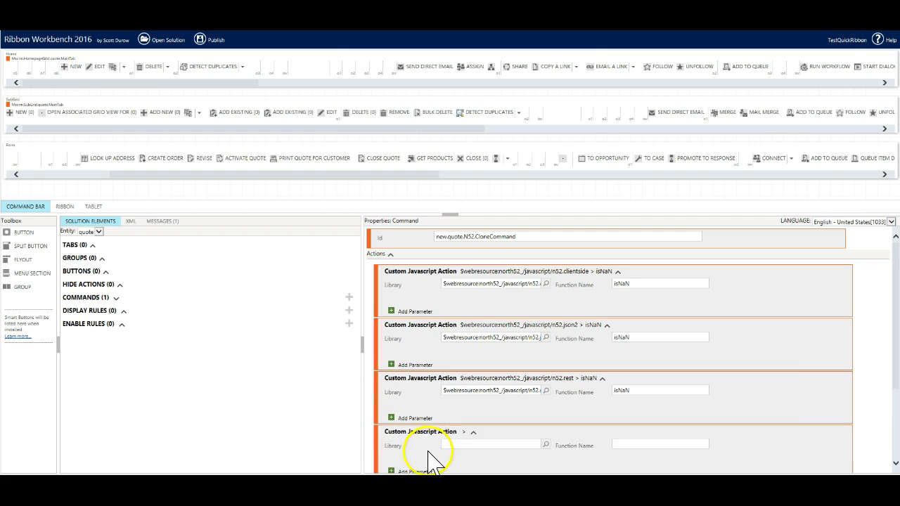
{"action": "left_click", "coordinate": [482, 333]}
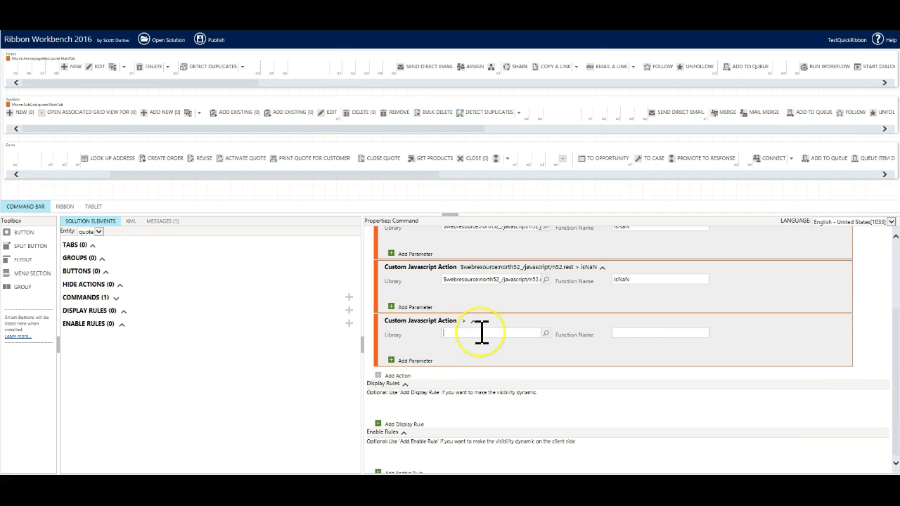
{"action": "type", "text": "north52_quick_ribbon"}
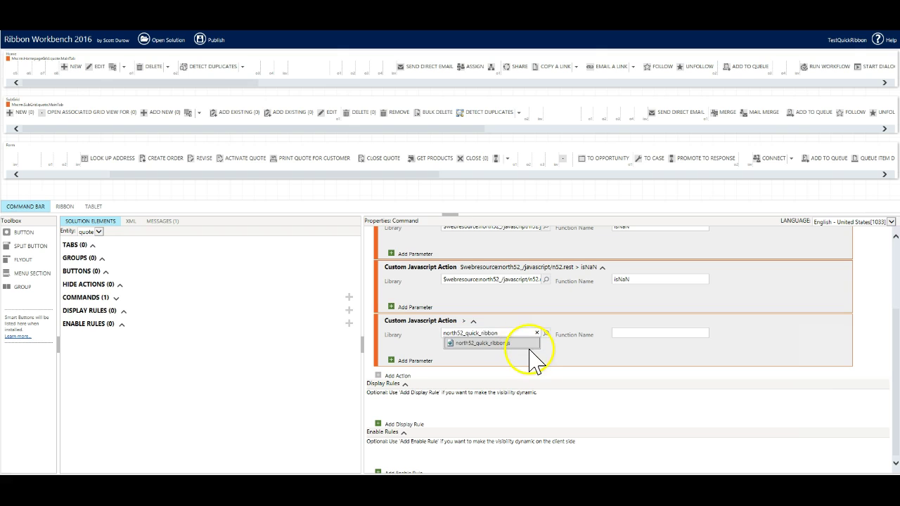
{"action": "left_click", "coordinate": [526, 345]}
{"action": "left_click", "coordinate": [653, 334]}
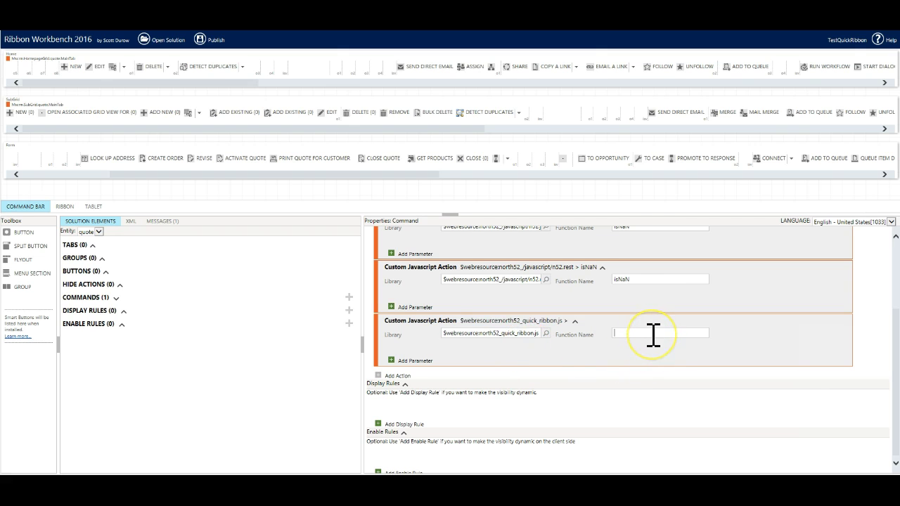
{"action": "type", "text": "N52QuickRibbon.ExecuteF"}
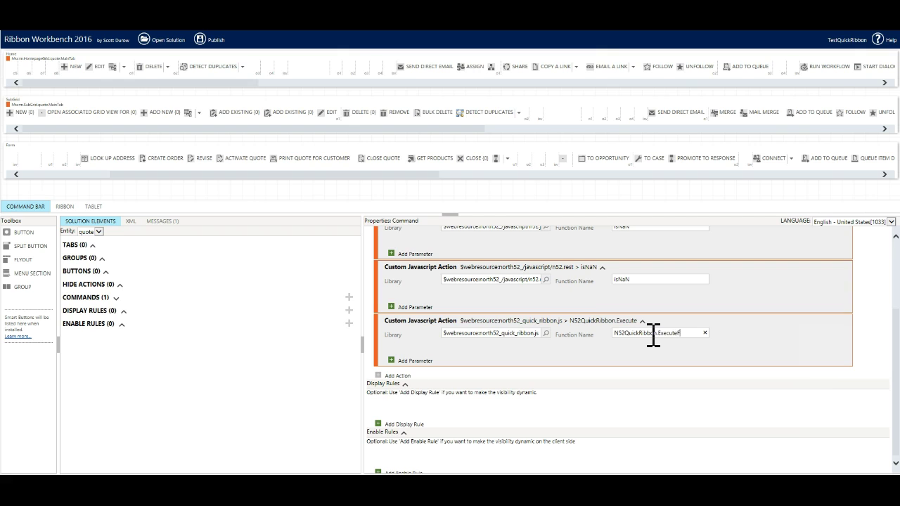
{"action": "type", "text": "ormulaOnForm"}
Add a string parameter with the value 0p1 to the ExecuteFormulaOnForm action.
{"action": "left_click", "coordinate": [415, 361]}
{"action": "left_click", "coordinate": [467, 371]}
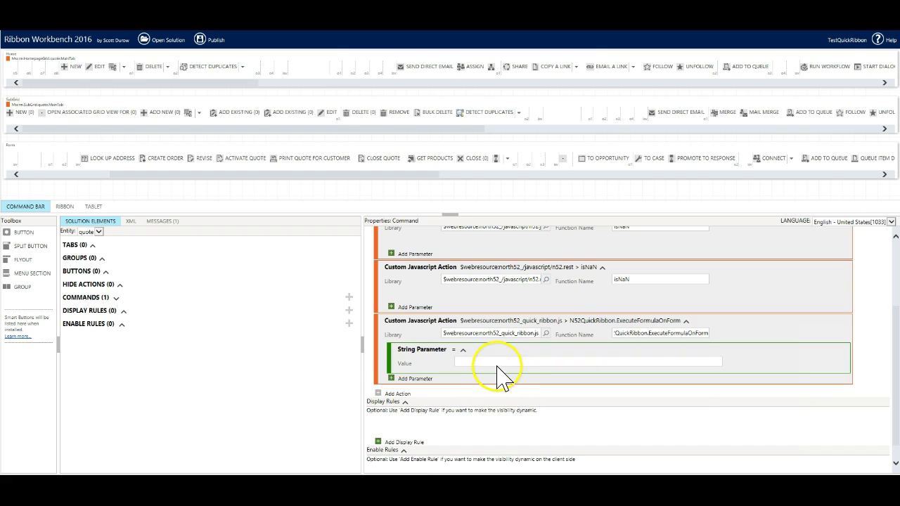
{"action": "left_click", "coordinate": [497, 364]}
{"action": "type", "text": "0p1"}
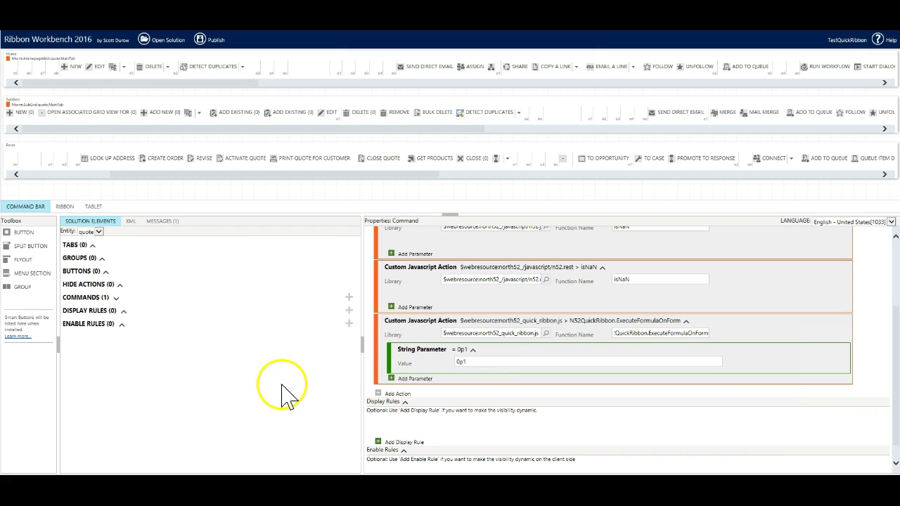
{"action": "scroll", "coordinate": [473, 355], "scroll_direction": "up", "scroll_amount": 3}
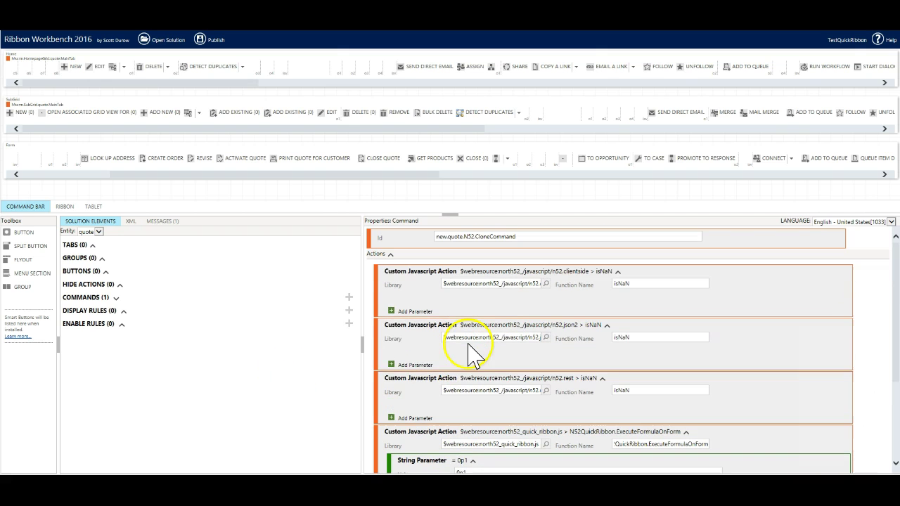
Place a new button after Delete on the quote form's command bar and set its ID to new.quote.N52.CloneButton.
{"action": "left_click", "coordinate": [128, 373]}
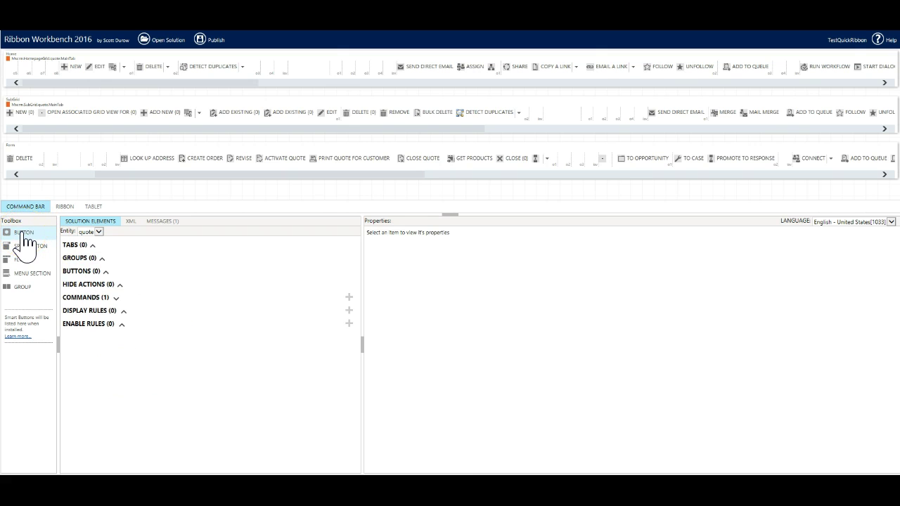
{"action": "left_click_drag", "start_coordinate": [23, 236], "coordinate": [58, 167]}
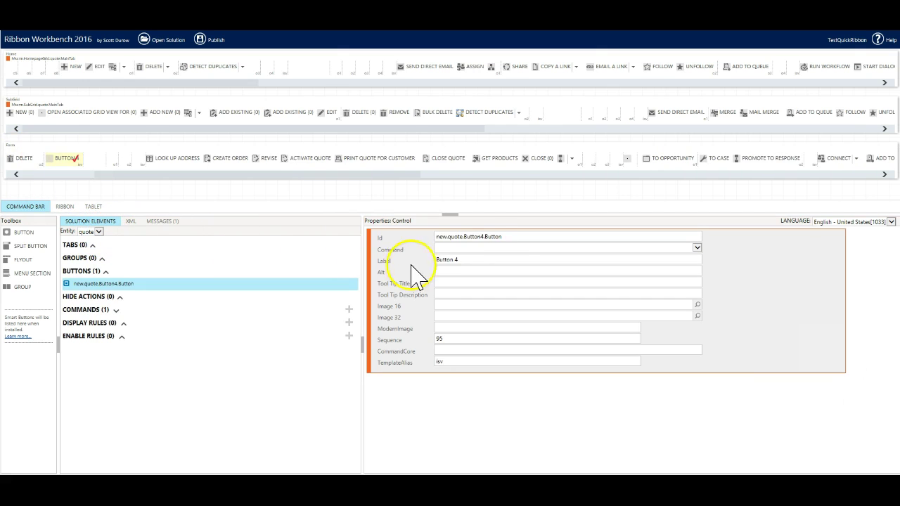
{"action": "left_click_drag", "start_coordinate": [463, 237], "coordinate": [567, 244]}
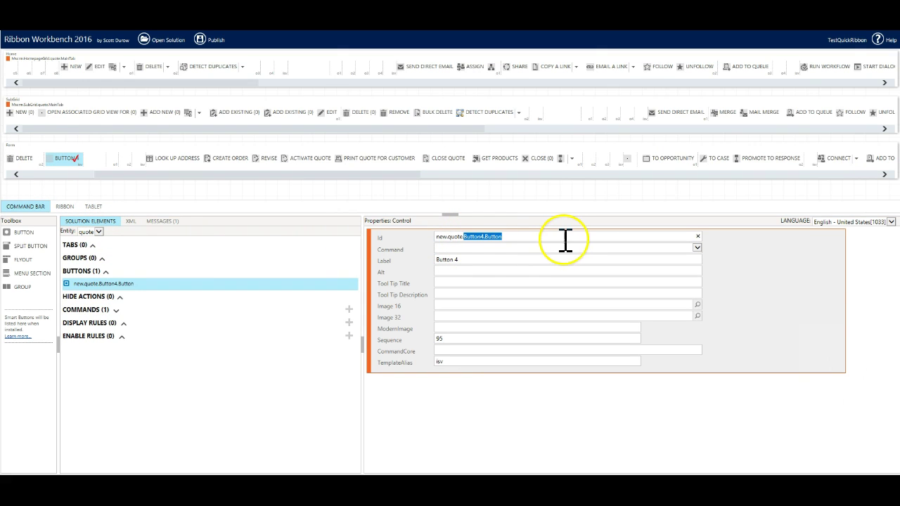
{"action": "type", "text": "N52.Clone"}
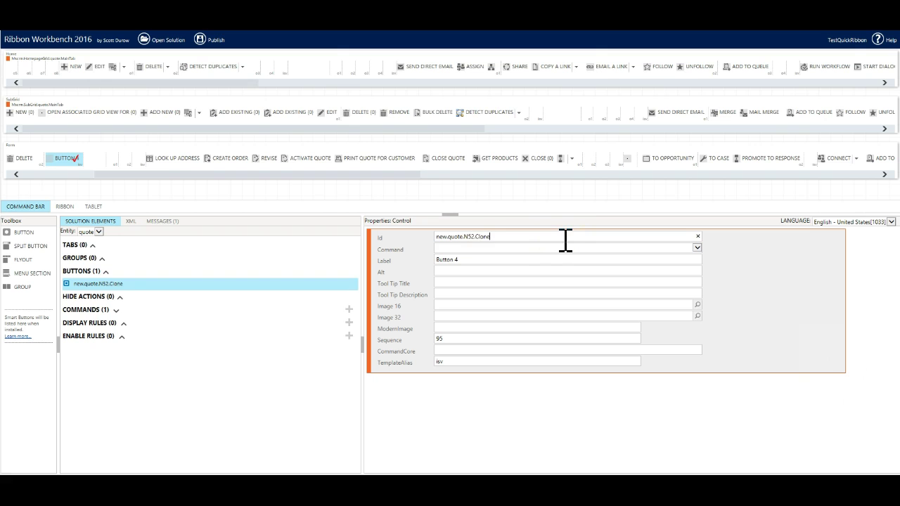
{"action": "type", "text": "Button"}
Assign the command new.quote.N52.CloneCommand to the new button and label it Clone Quote.
{"action": "left_click", "coordinate": [686, 249]}
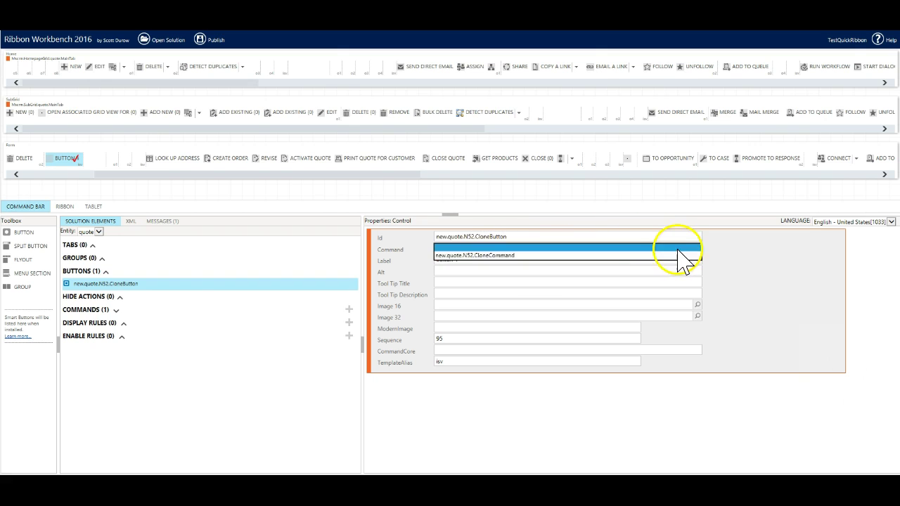
{"action": "left_click", "coordinate": [563, 255]}
{"action": "double_click", "coordinate": [556, 261]}
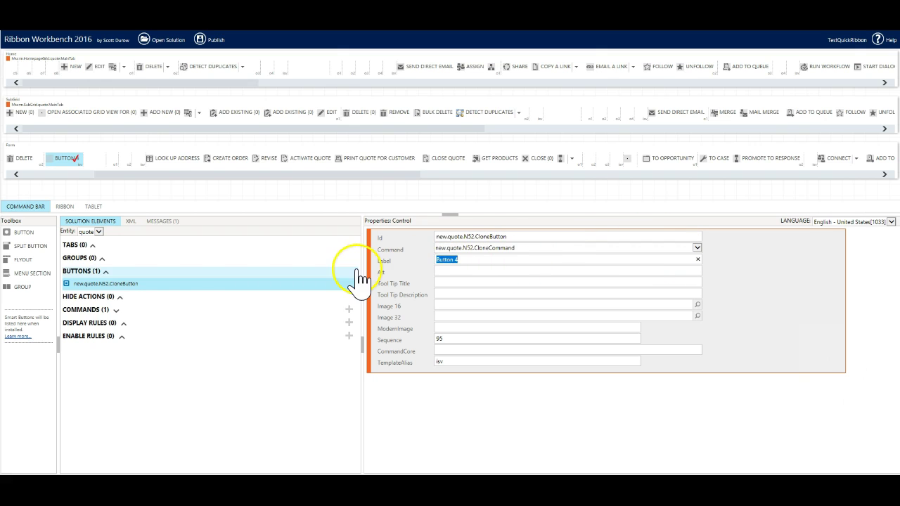
{"action": "type", "text": "Clone Quote"}
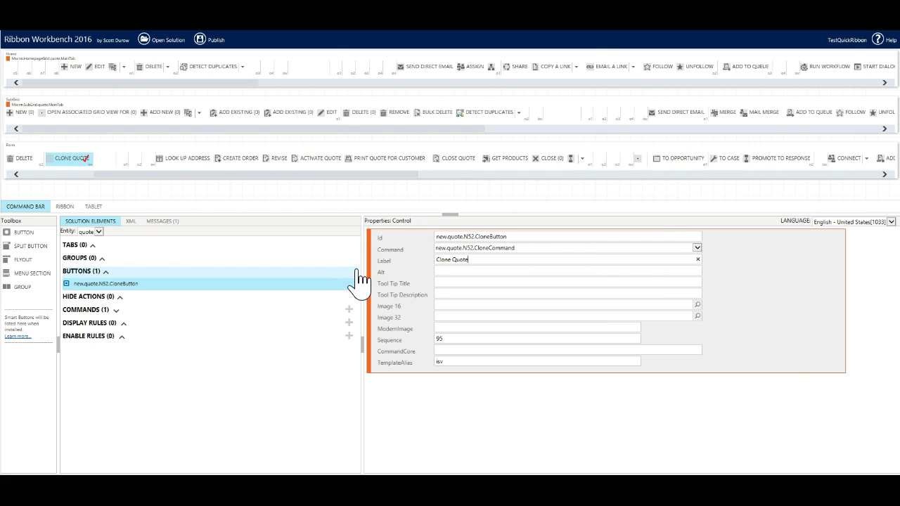
Copy the Start Dialog button's Image 16 path, /_imgs/ribbon/startdialog_16.png, into the Clone Quote button's Image 16 property.
{"action": "left_click_drag", "start_coordinate": [225, 176], "coordinate": [598, 181]}
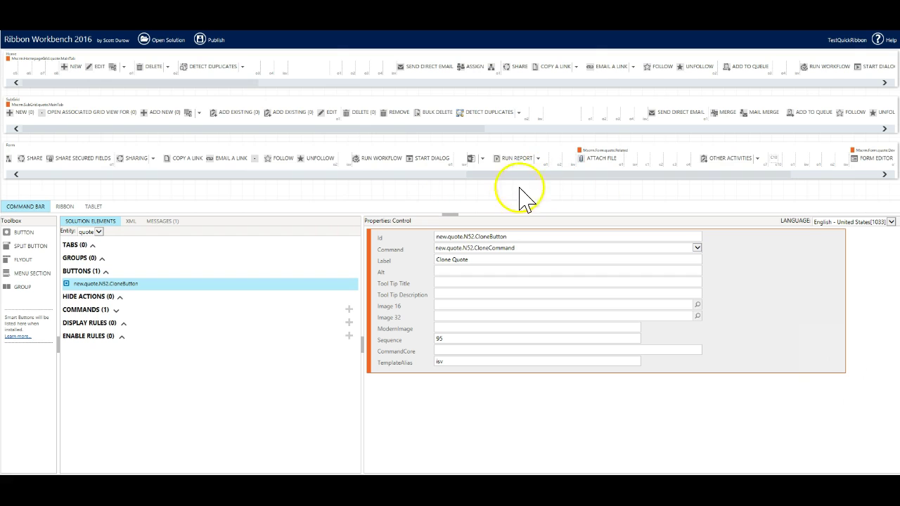
{"action": "left_click", "coordinate": [431, 158]}
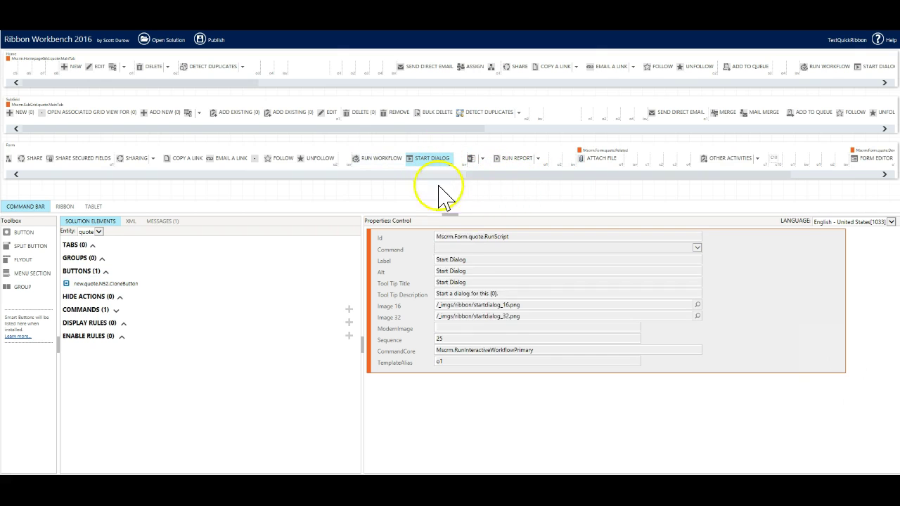
{"action": "left_click_drag", "start_coordinate": [529, 307], "coordinate": [437, 308]}
{"action": "key", "text": "ctrl+c"}
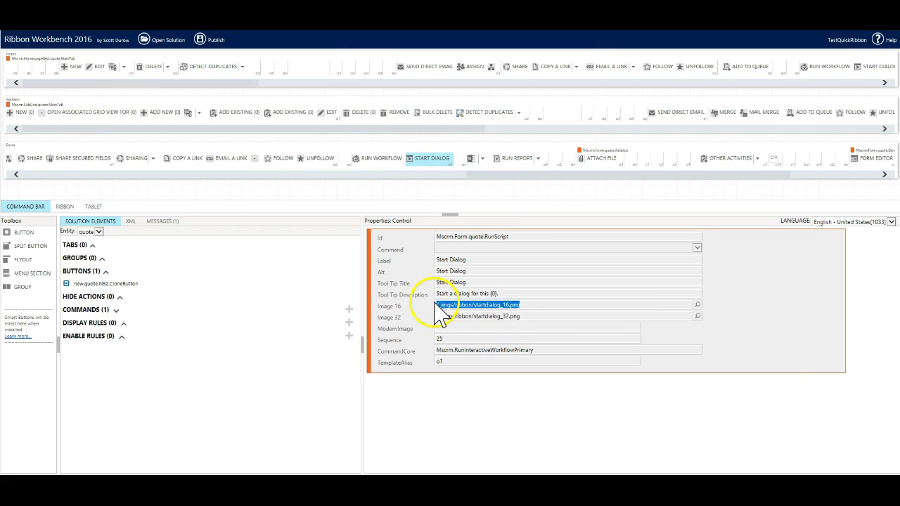
{"action": "left_click", "coordinate": [74, 284]}
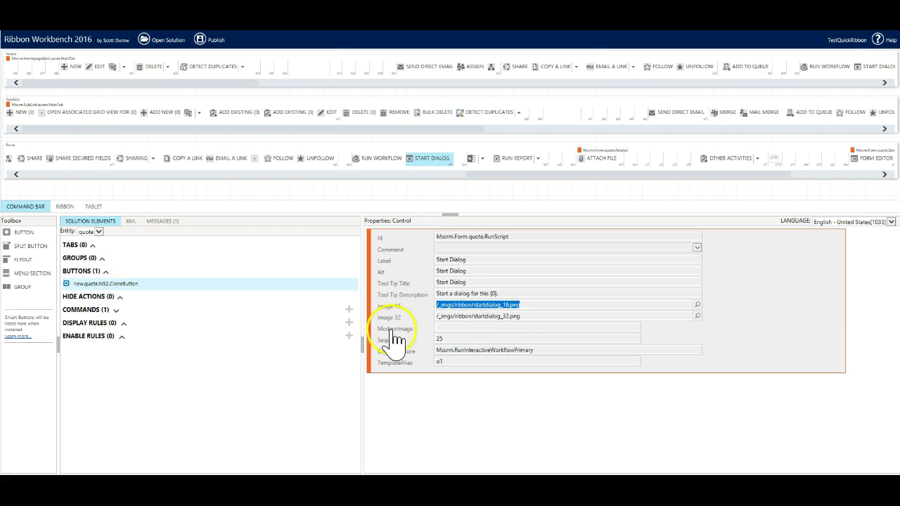
{"action": "left_click", "coordinate": [466, 306]}
{"action": "key", "text": "ctrl+v"}
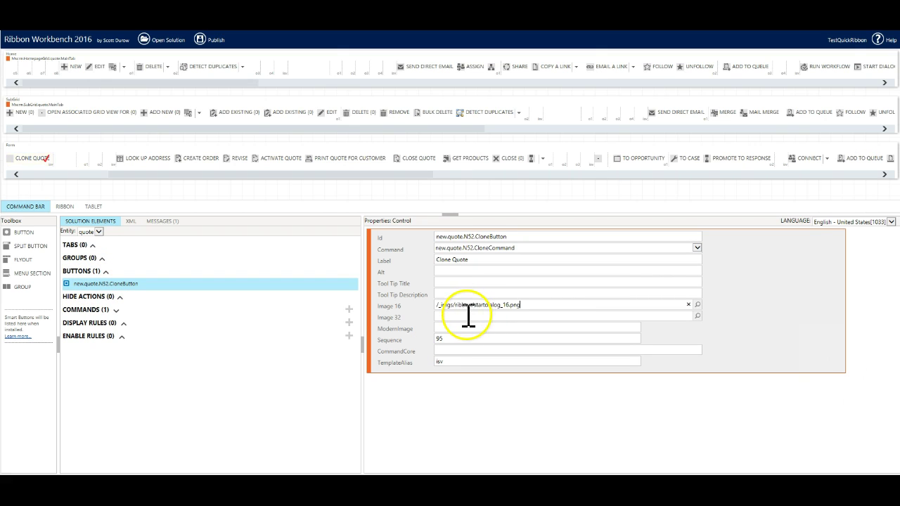
Set the Clone Quote button's Image 32 to /_imgs/ribbon/startdialog_32.png.
{"action": "left_click", "coordinate": [466, 316]}
{"action": "key", "text": "ctrl+v"}
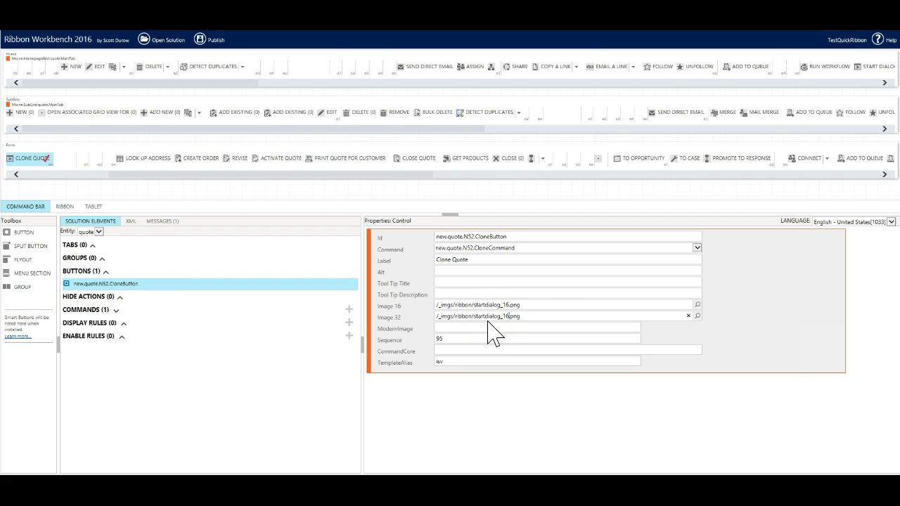
{"action": "key", "text": "BackSpace"}
{"action": "key", "text": "BackSpace"}
{"action": "type", "text": "32"}
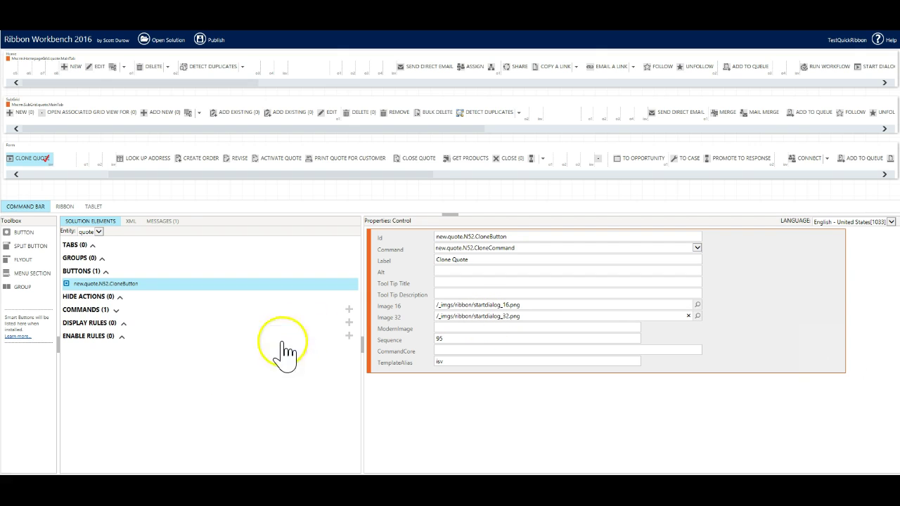
Publish the ribbon customizations of the solution.
{"action": "left_click", "coordinate": [211, 39]}
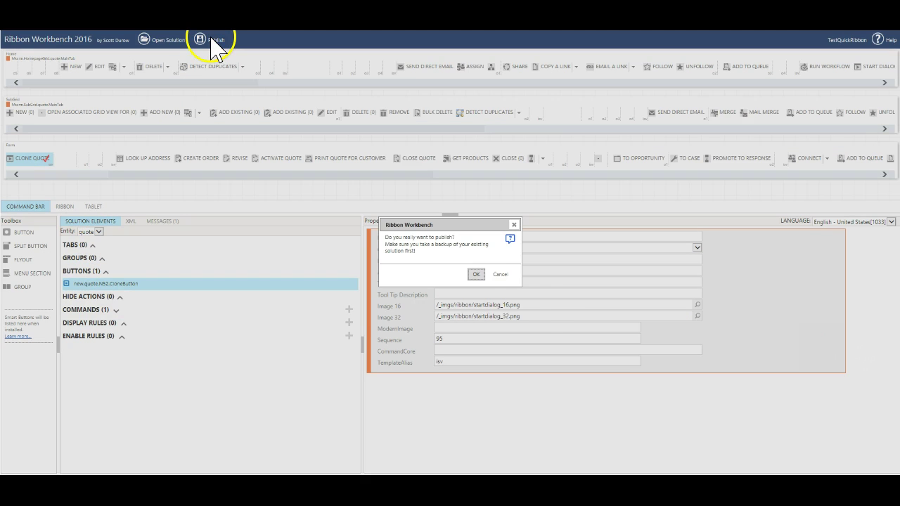
{"action": "left_click", "coordinate": [476, 275]}
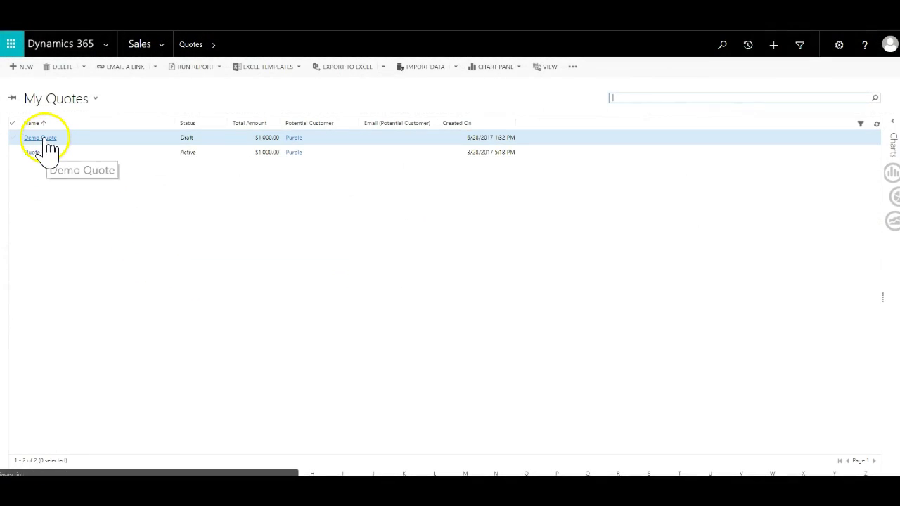
In Dynamics 365, open Demo Quote from My Quotes and run the Clone Quote command on it.
{"action": "left_click", "coordinate": [46, 139]}
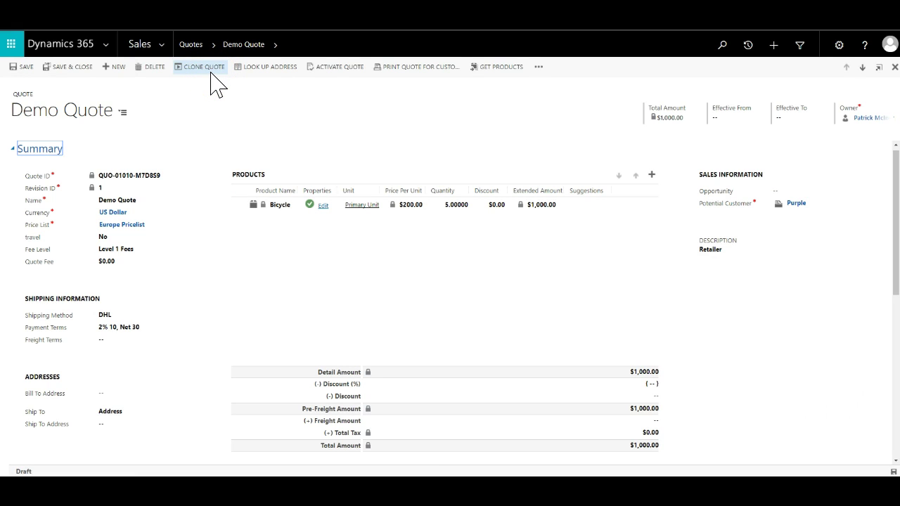
{"action": "left_click", "coordinate": [210, 70]}
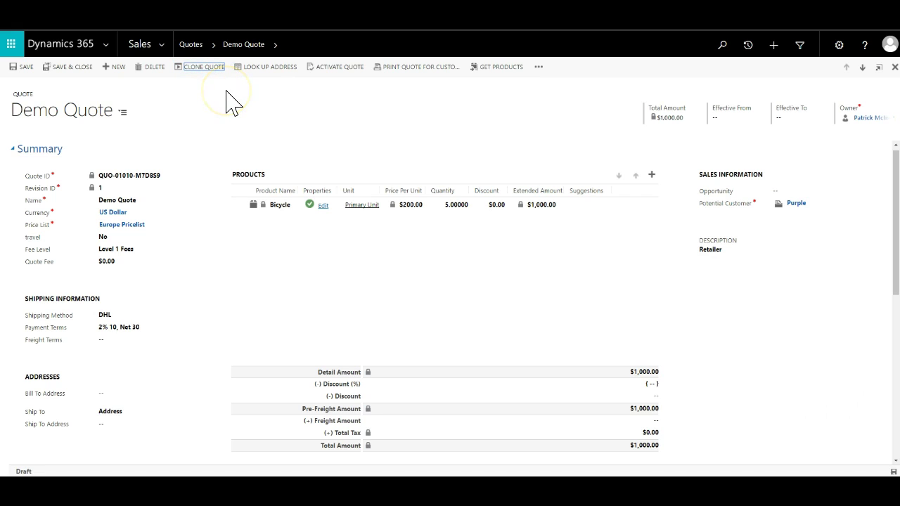